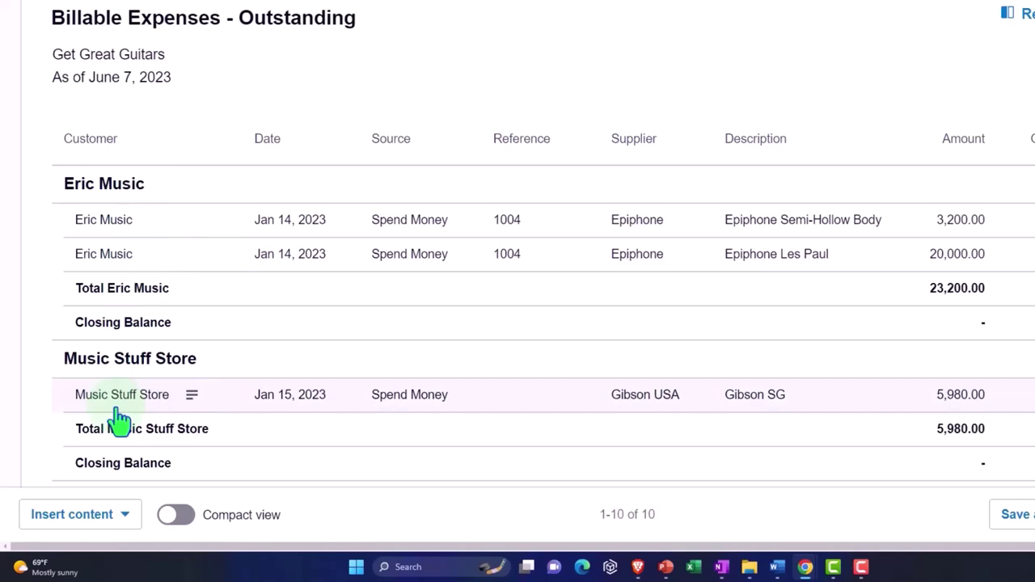
From the Billable Expenses - Outstanding report, open the 3,200.00 Epiphone spend-money transaction
click(953, 275)
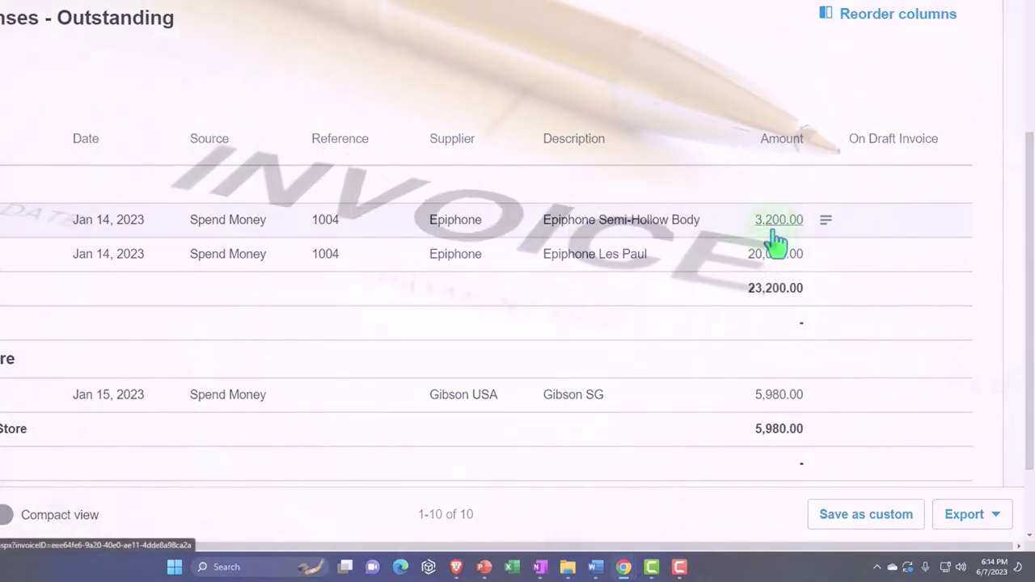
click(773, 232)
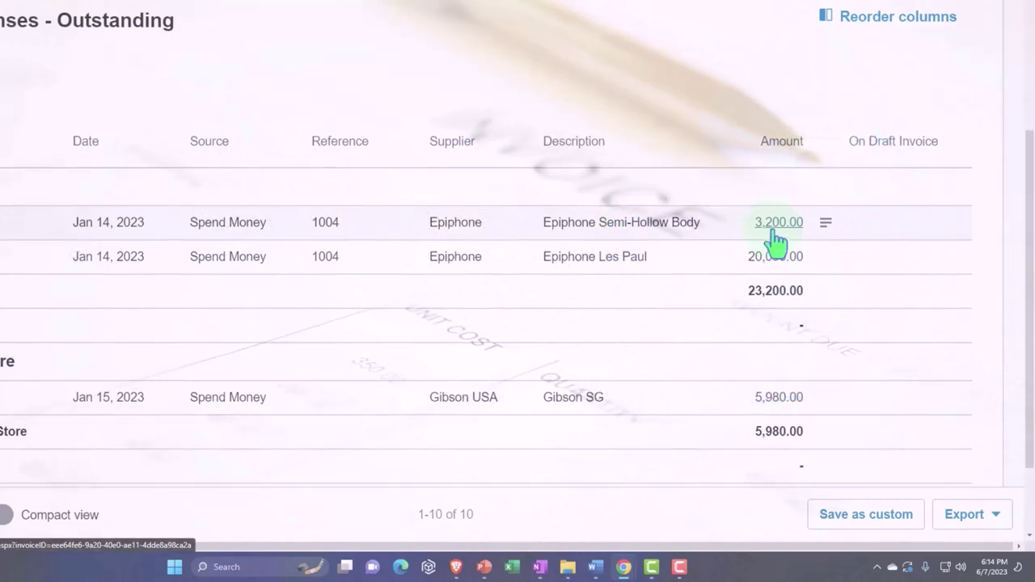
click(776, 224)
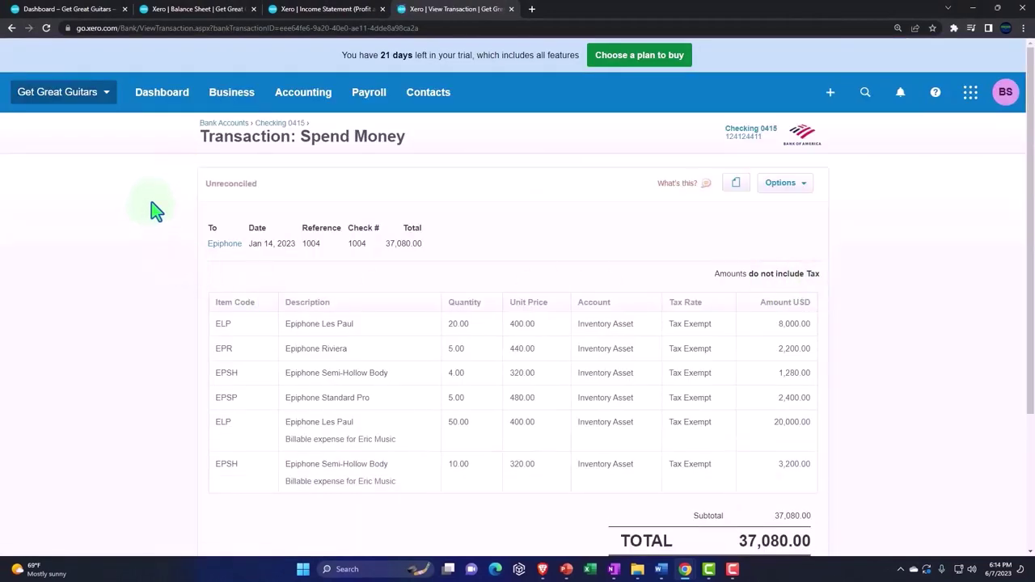
Zoom to 150% and edit the Epiphone spend-money transaction via Options > Edit Transaction
key(ctrl+plus)
key(ctrl+plus)
key(ctrl+plus)
scroll(125, 225, down, 2)
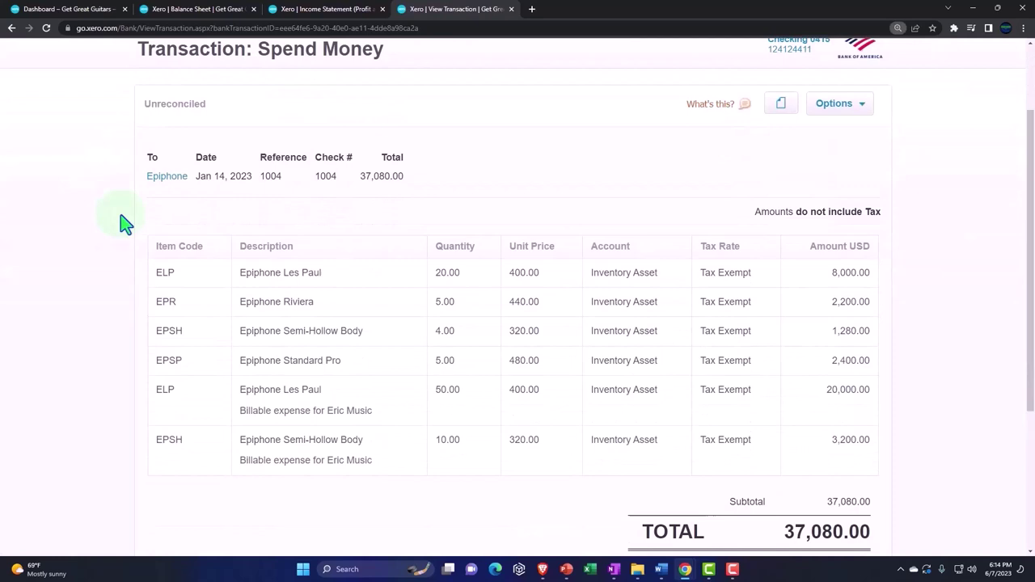
scroll(508, 255, up, 1)
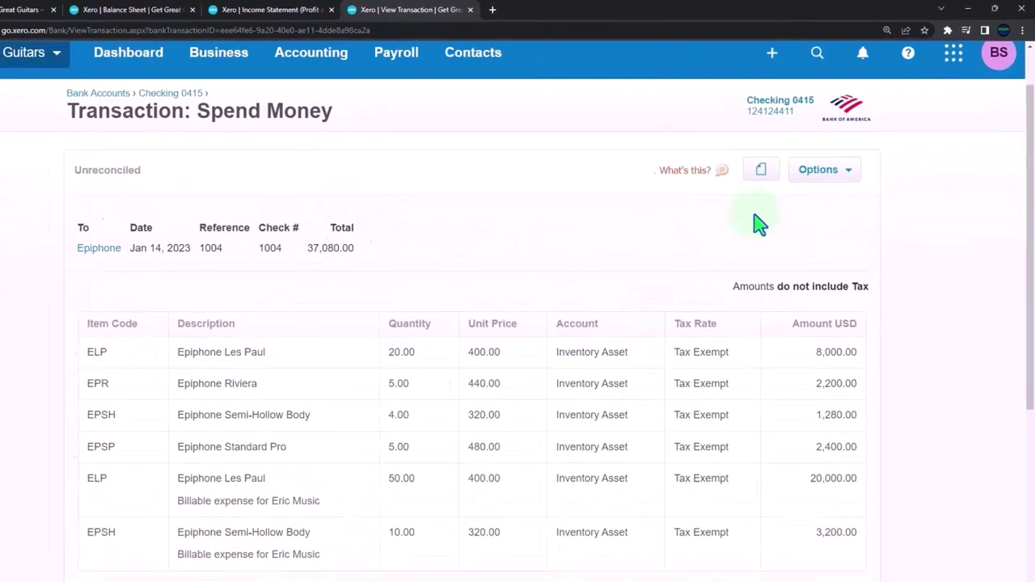
click(849, 162)
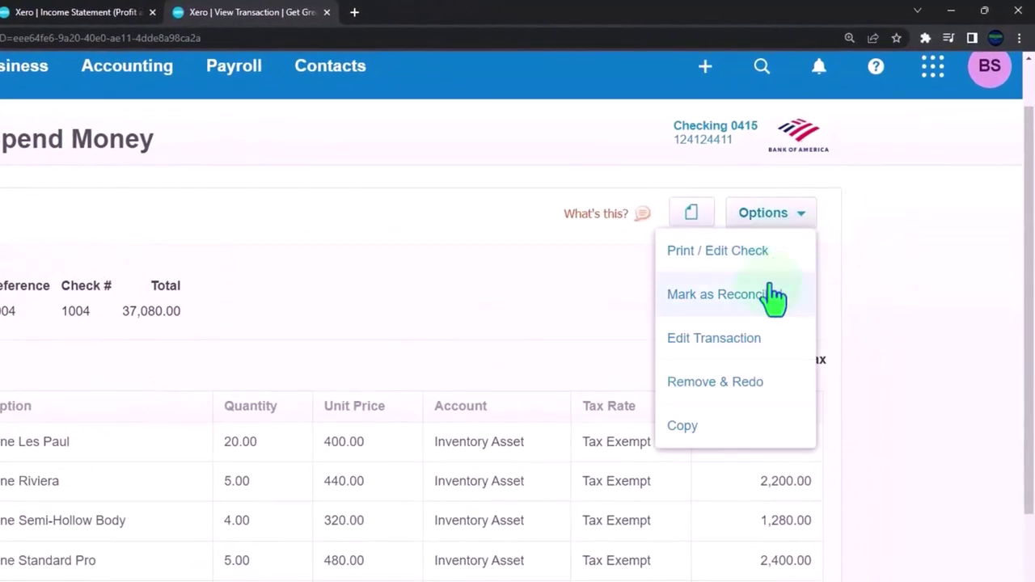
click(780, 338)
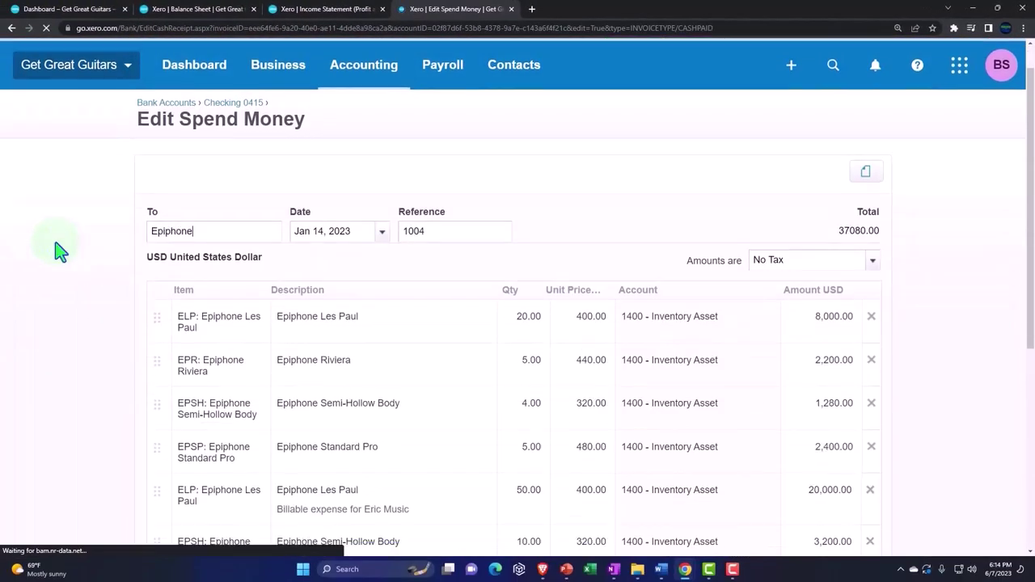
scroll(55, 247, down, 3)
scroll(56, 248, down, 1)
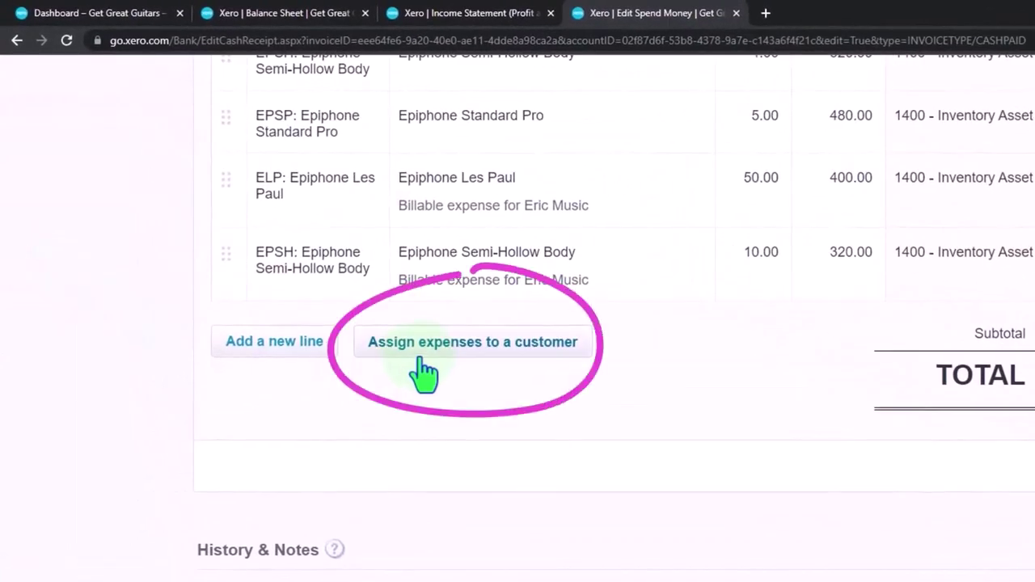
Bring up Assign expenses to a customer, then close it without changes
click(422, 360)
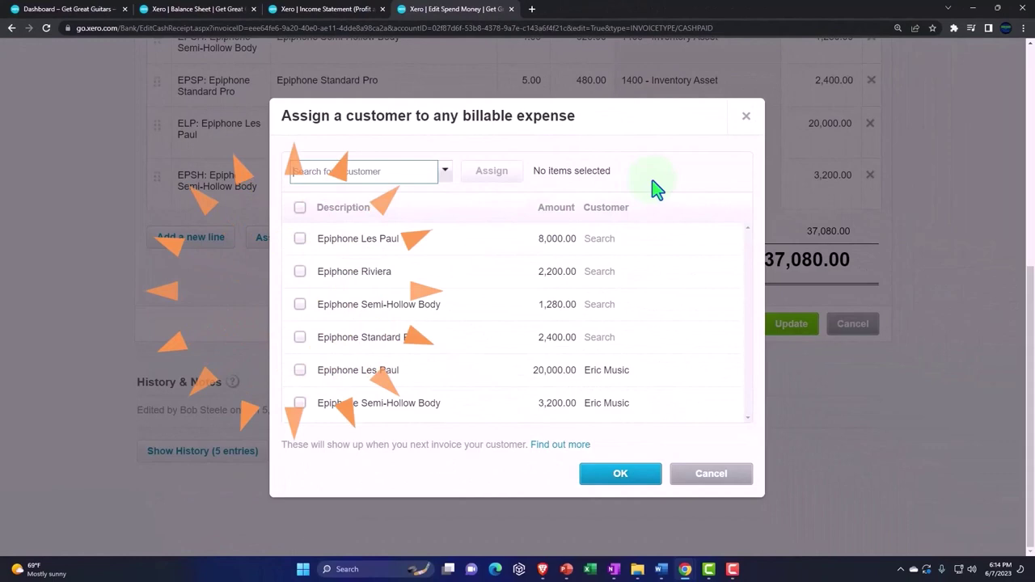
click(744, 121)
scroll(520, 307, up, 3)
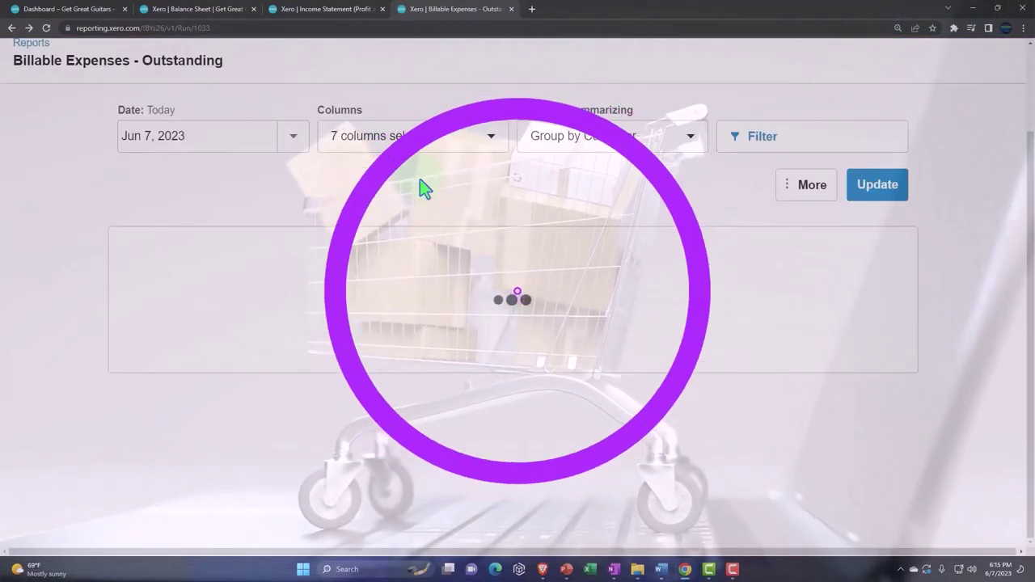
scroll(452, 302, down, 3)
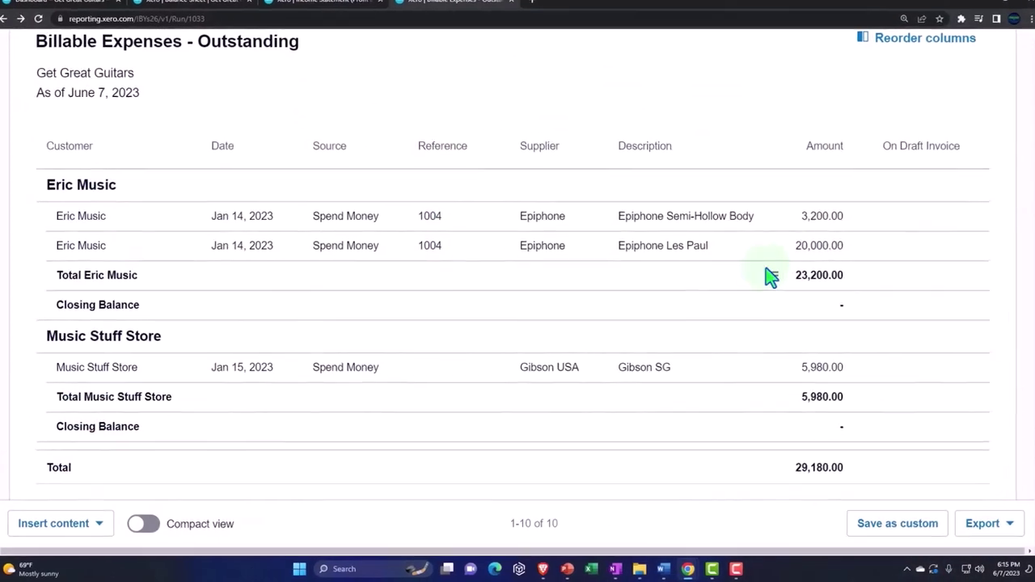
click(796, 265)
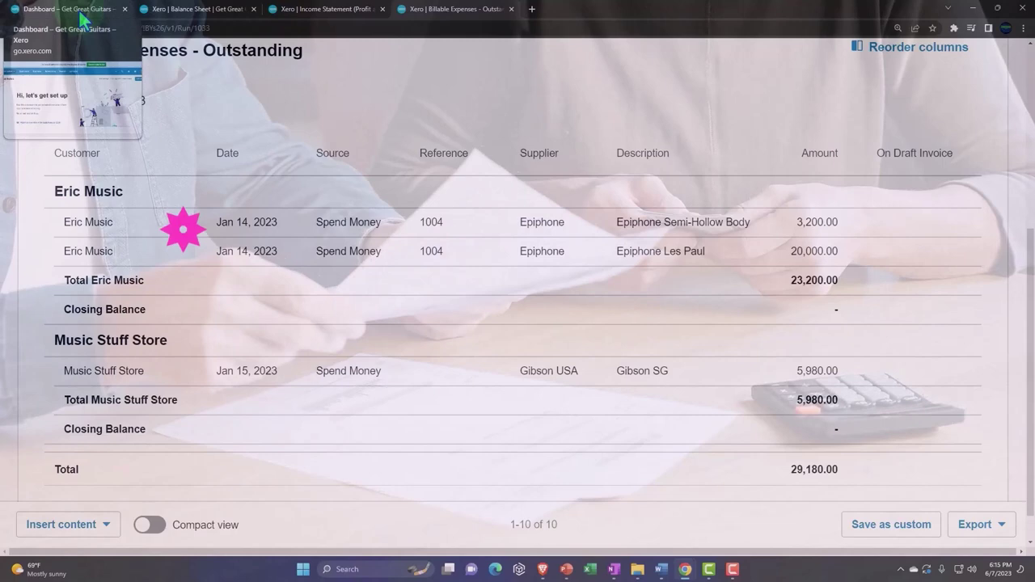
click(81, 10)
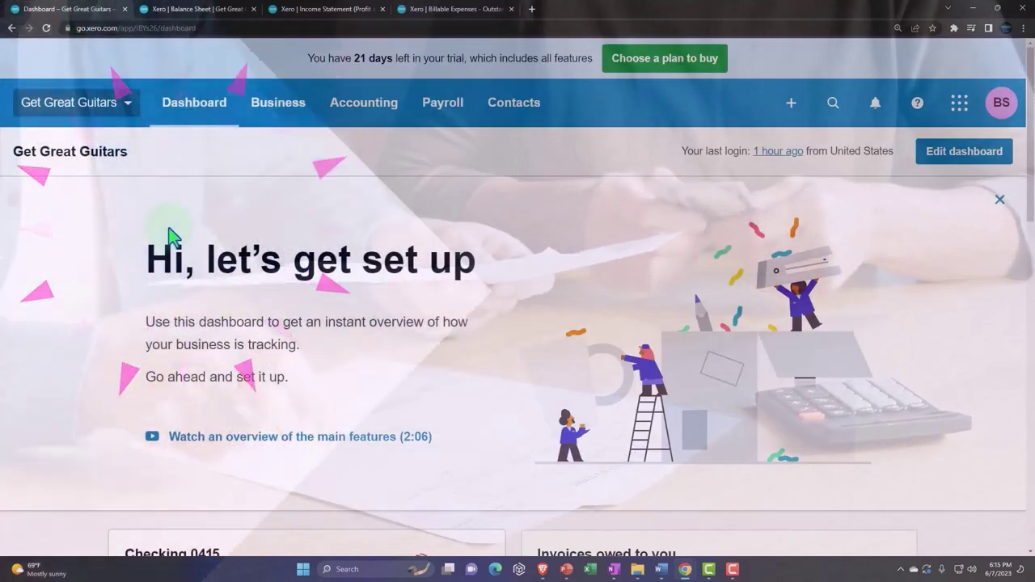
click(790, 103)
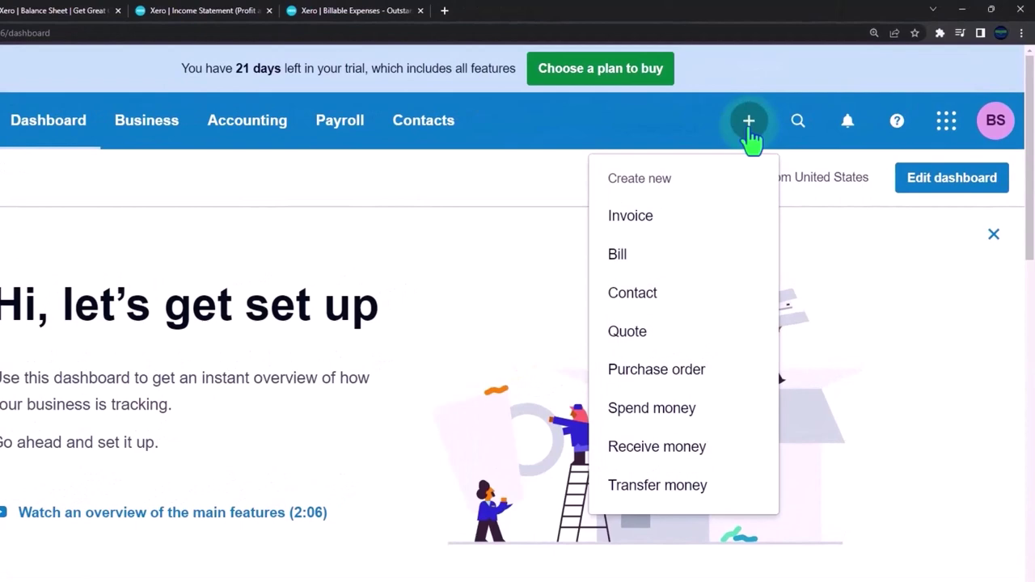
click(642, 215)
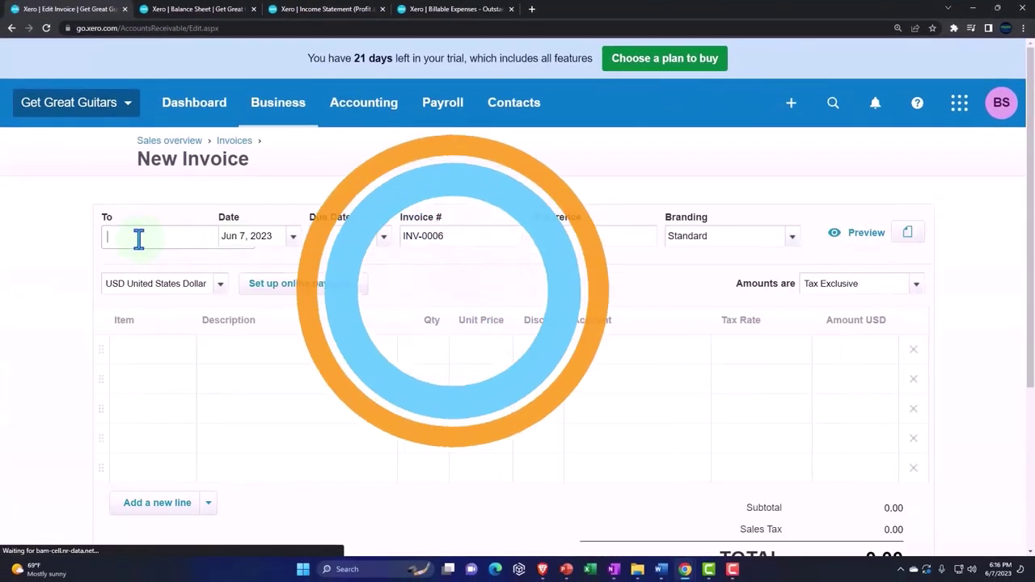
text(Eri)
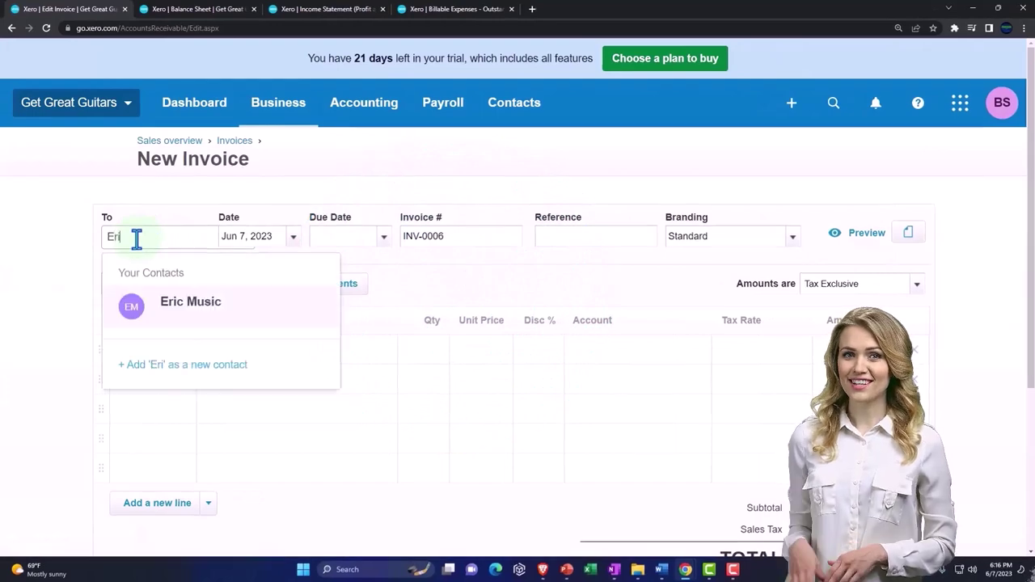
click(166, 301)
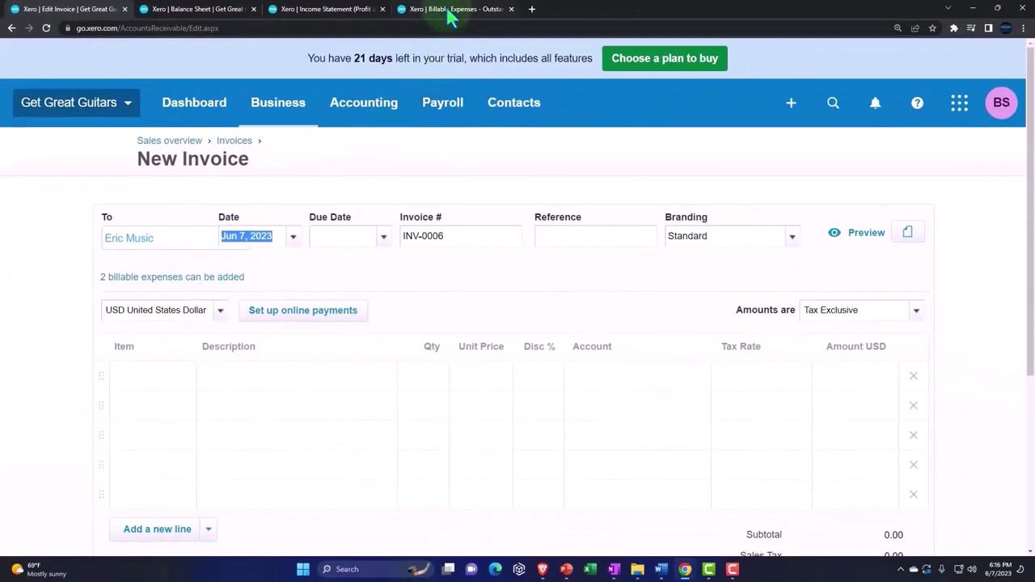
Set the invoice date to Jan 23, 2023
click(292, 239)
click(239, 265)
click(239, 266)
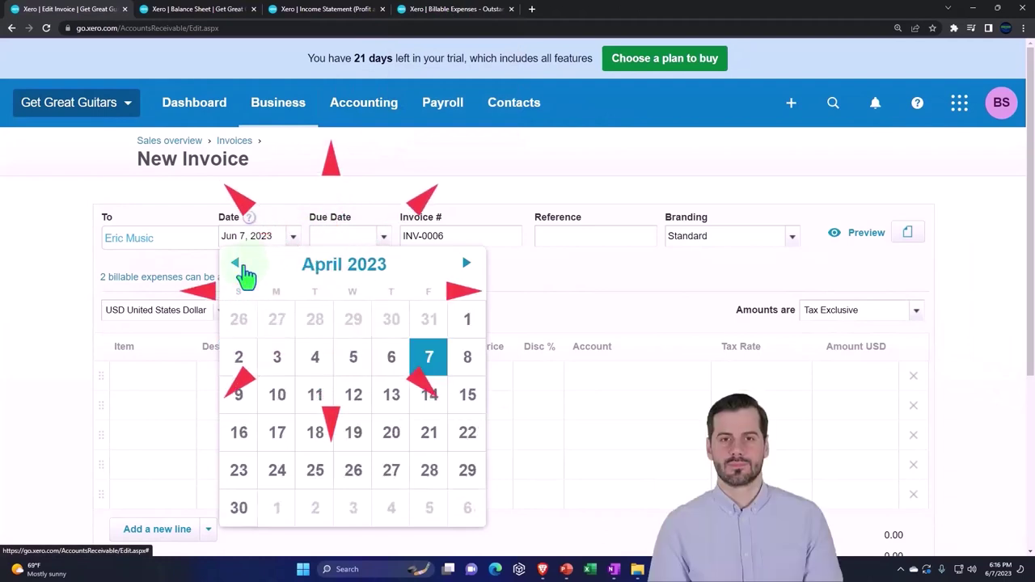
click(239, 265)
click(239, 265)
click(240, 265)
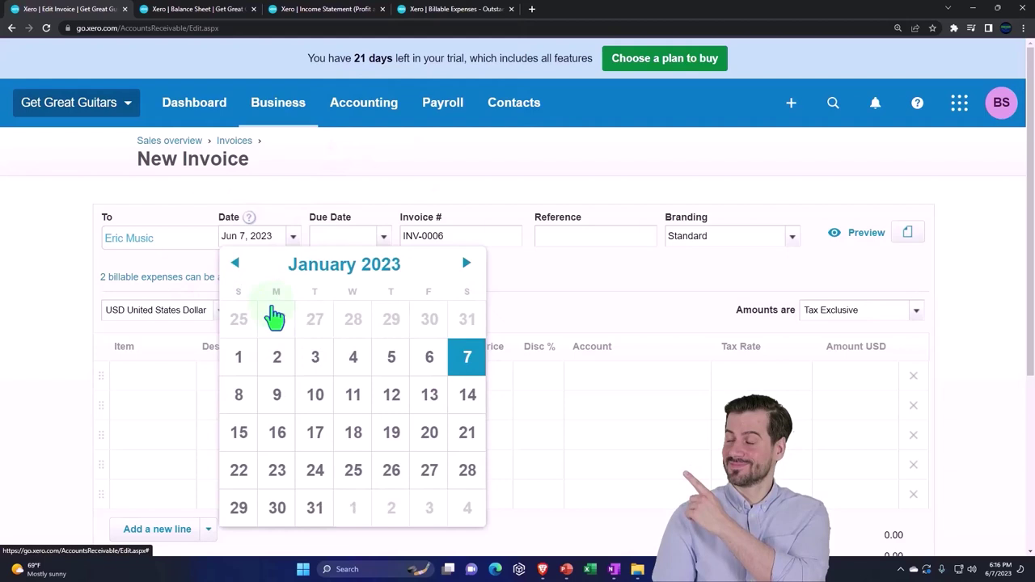
click(277, 475)
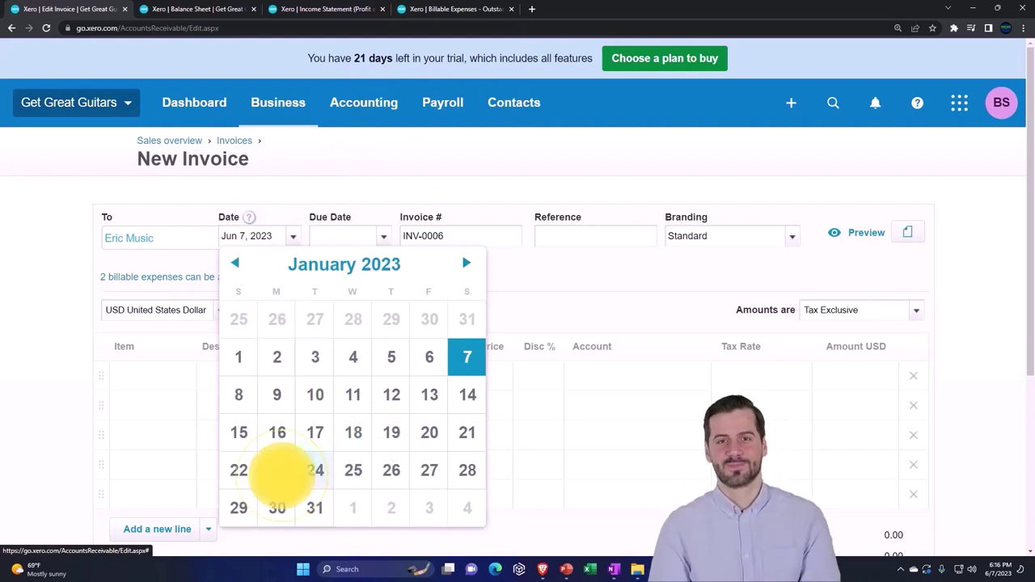
key(Tab)
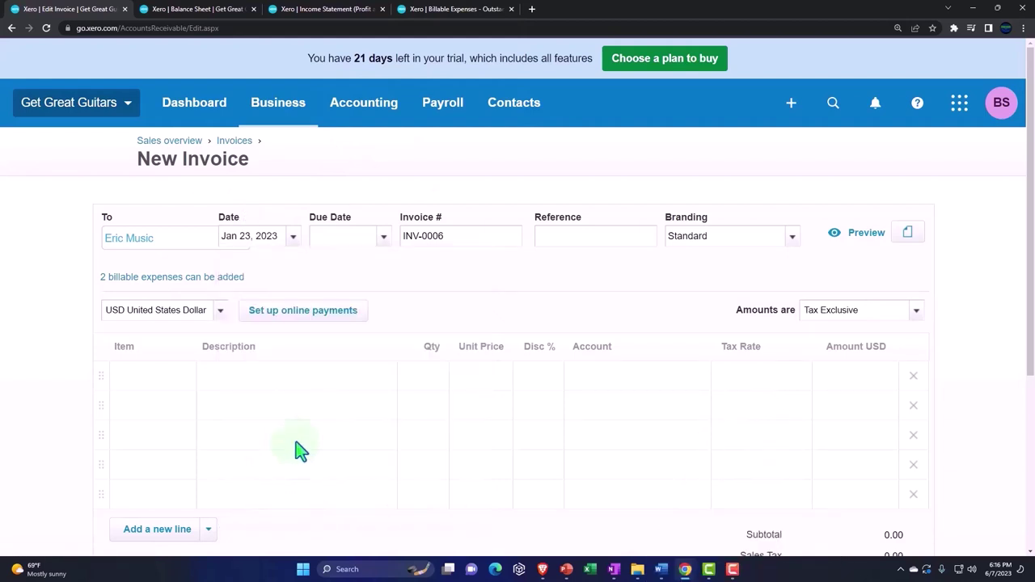
Set the invoice due date to Feb 23, 2023
click(385, 237)
click(326, 261)
click(326, 260)
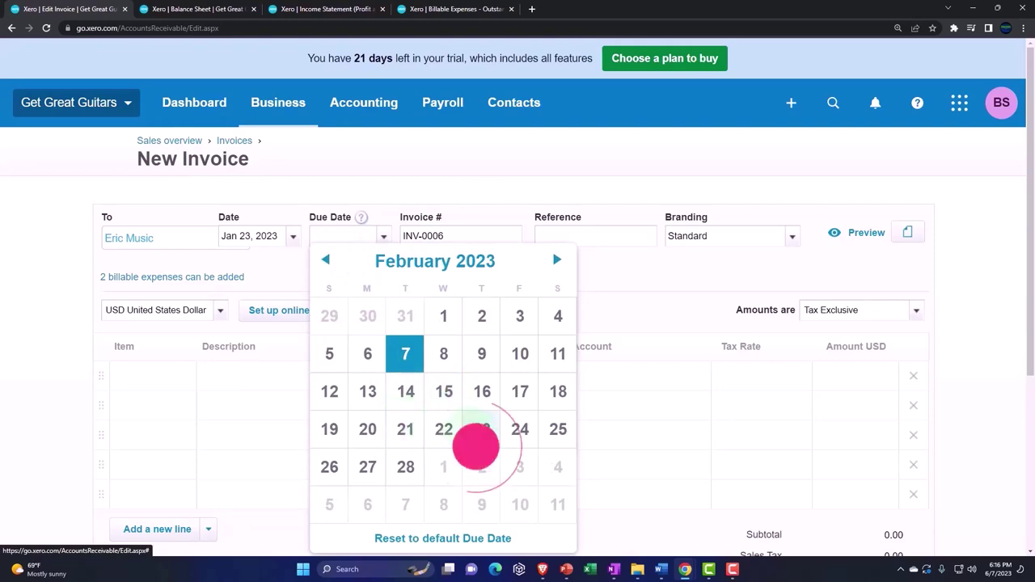
click(476, 443)
key(Tab)
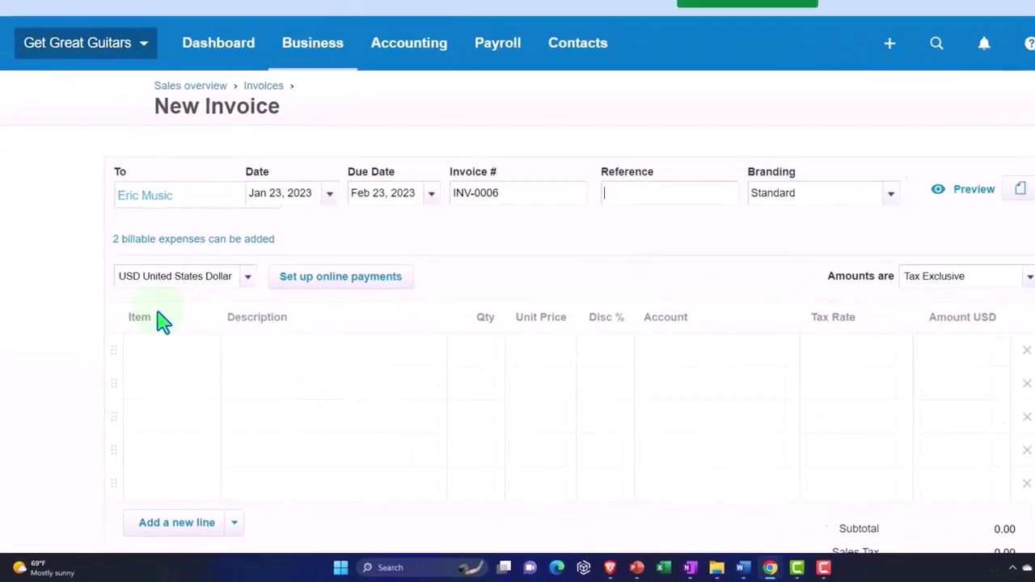
key(Tab)
click(143, 344)
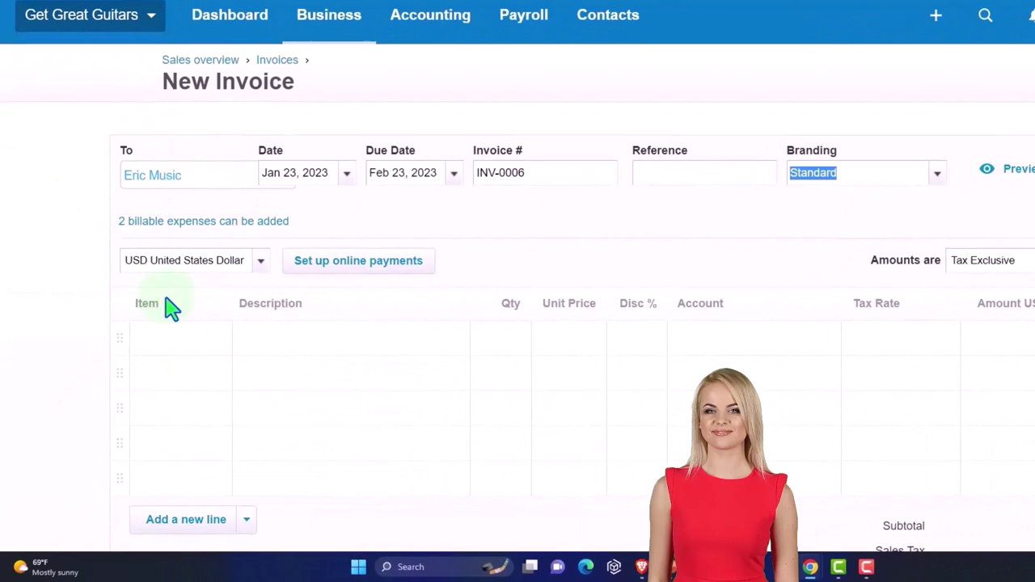
key(Tab)
key(Tab)
key(Tab)
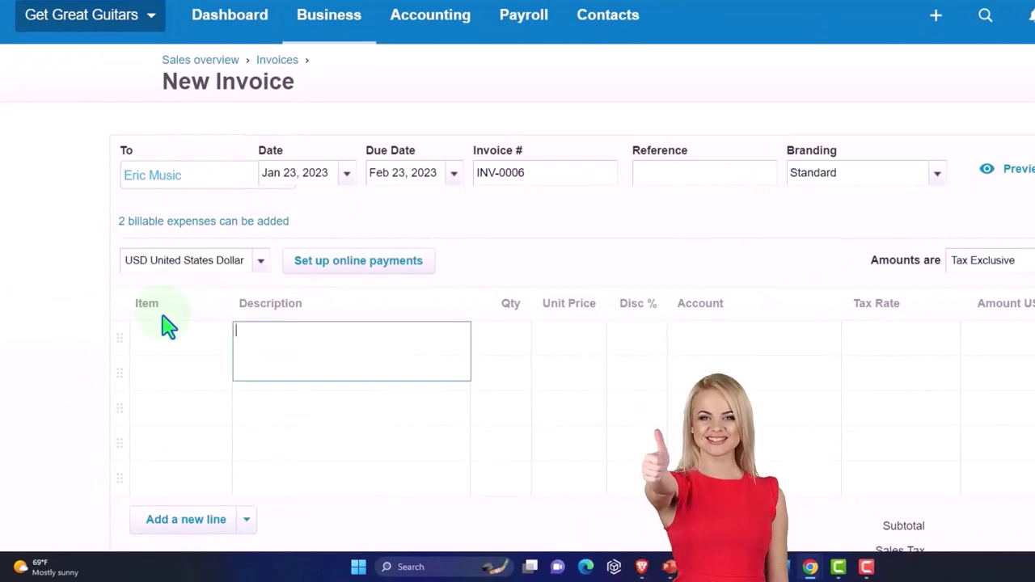
Add the Epiphone Semi-Hollow Body (3,200.00) and Les Paul (20,000.00) billable expenses as invoice lines
click(165, 234)
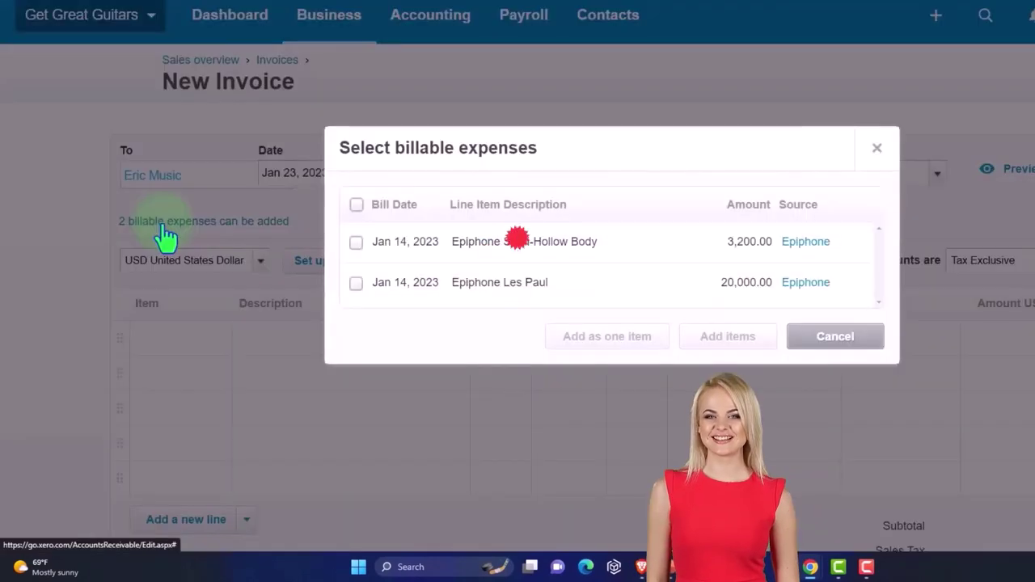
click(357, 243)
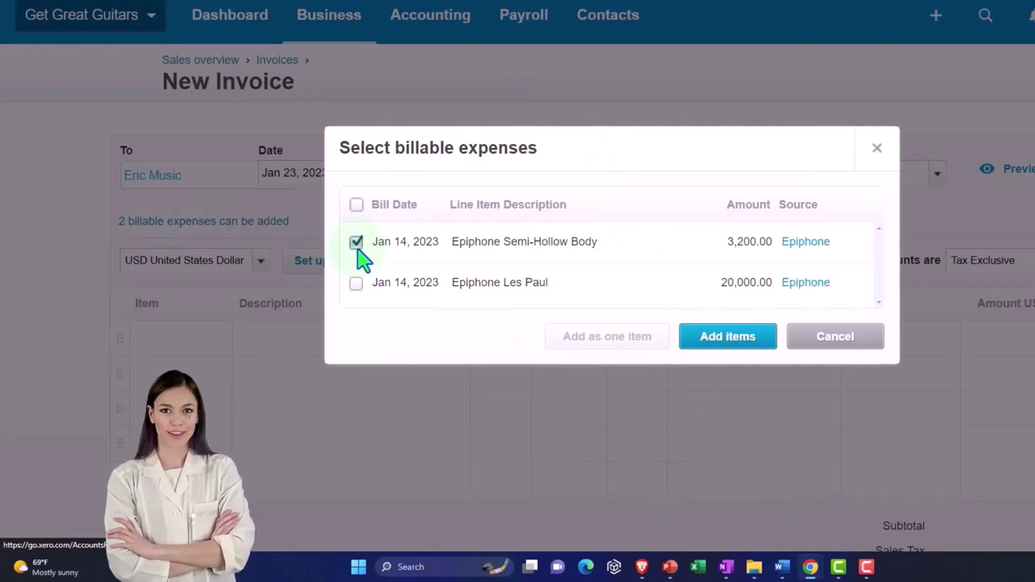
click(356, 284)
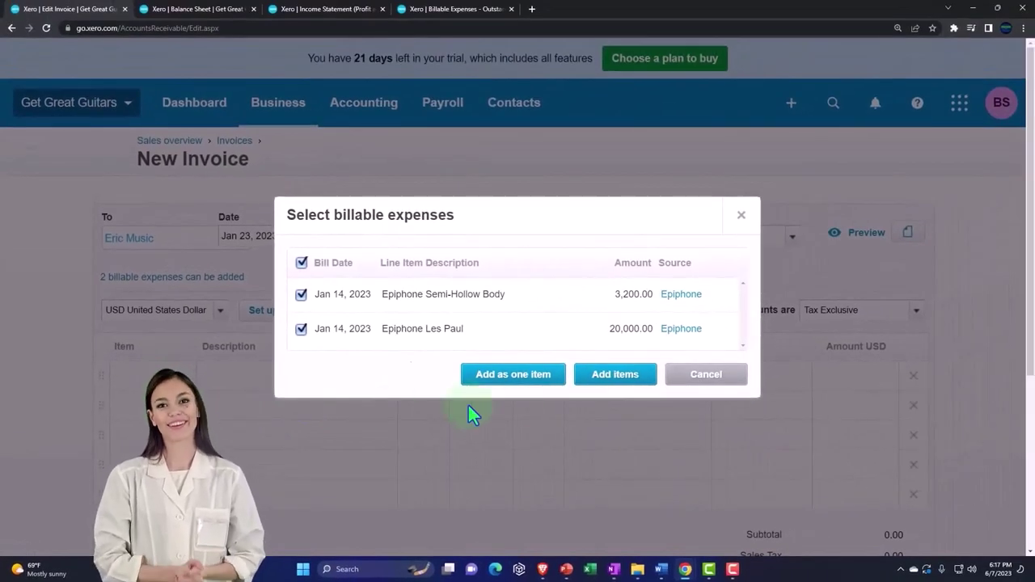
click(614, 374)
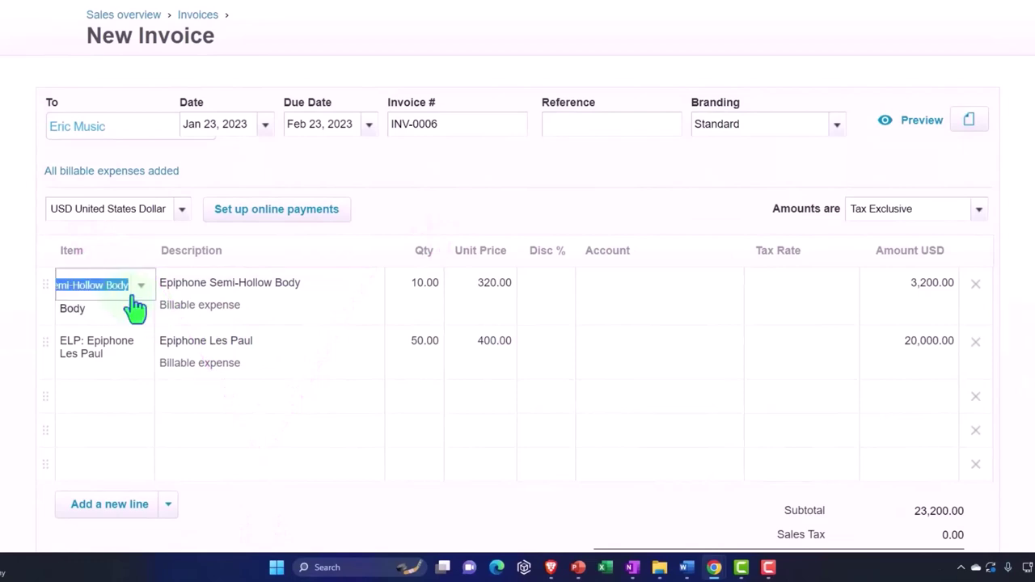
click(140, 292)
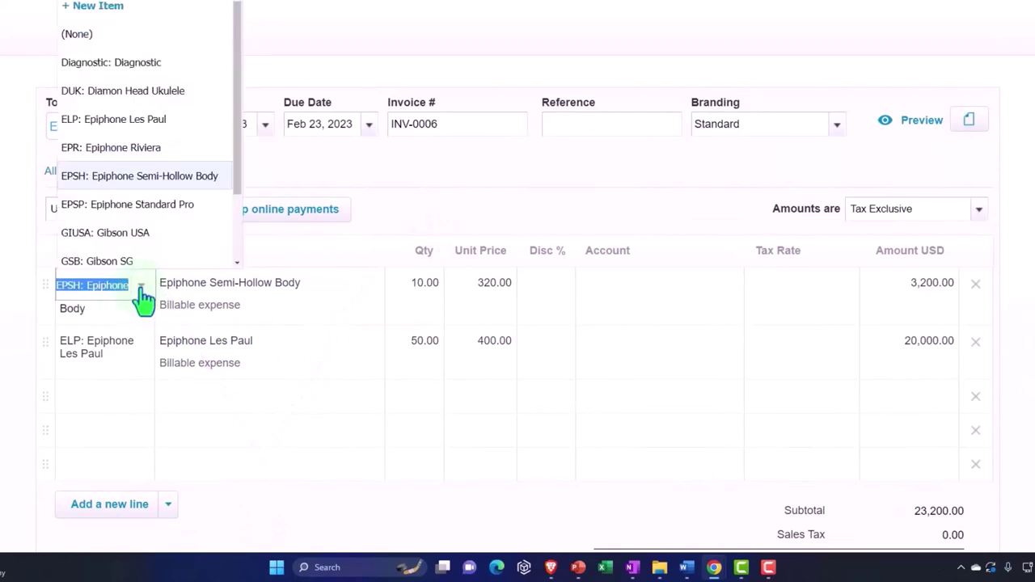
click(141, 292)
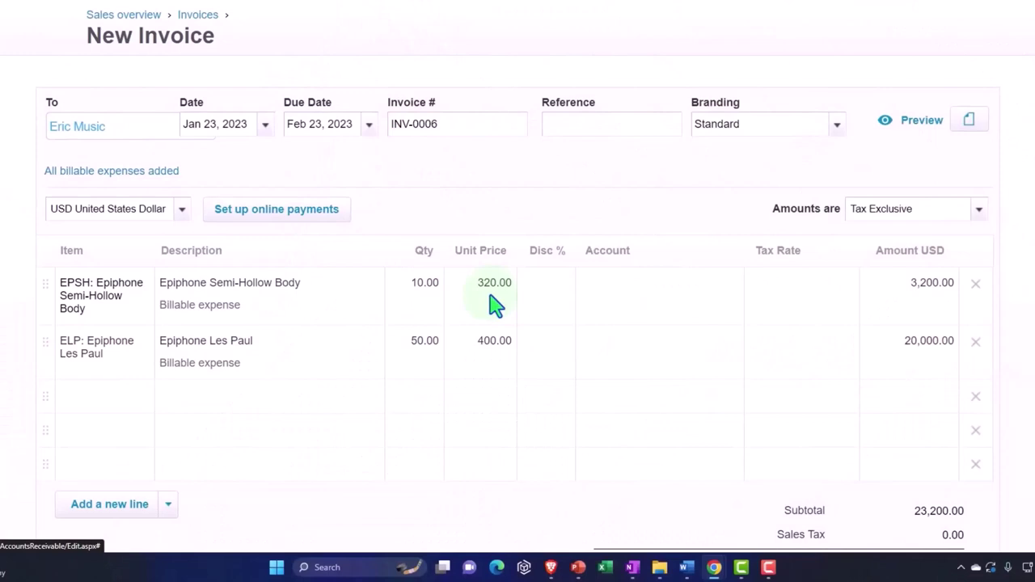
Add a third line with Epiphone Semi-Hollow Body and set line 1's unit price to 400
click(130, 406)
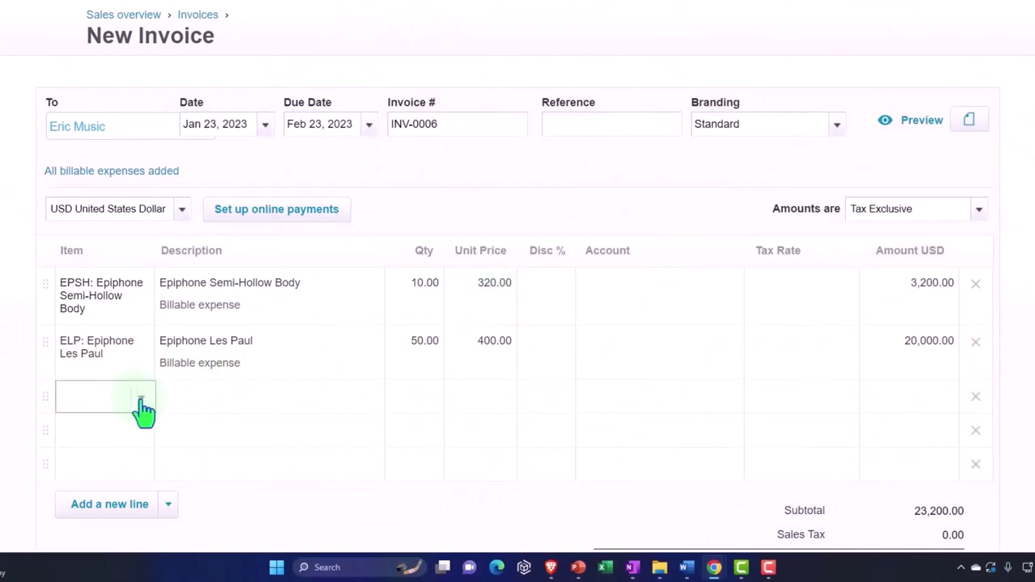
text(EP)
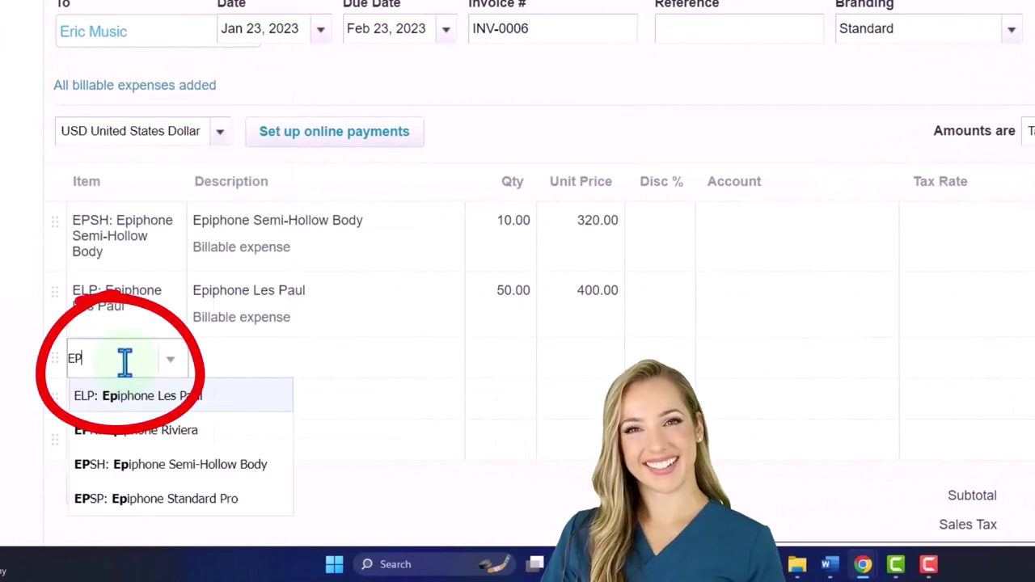
text(s)
key(Tab)
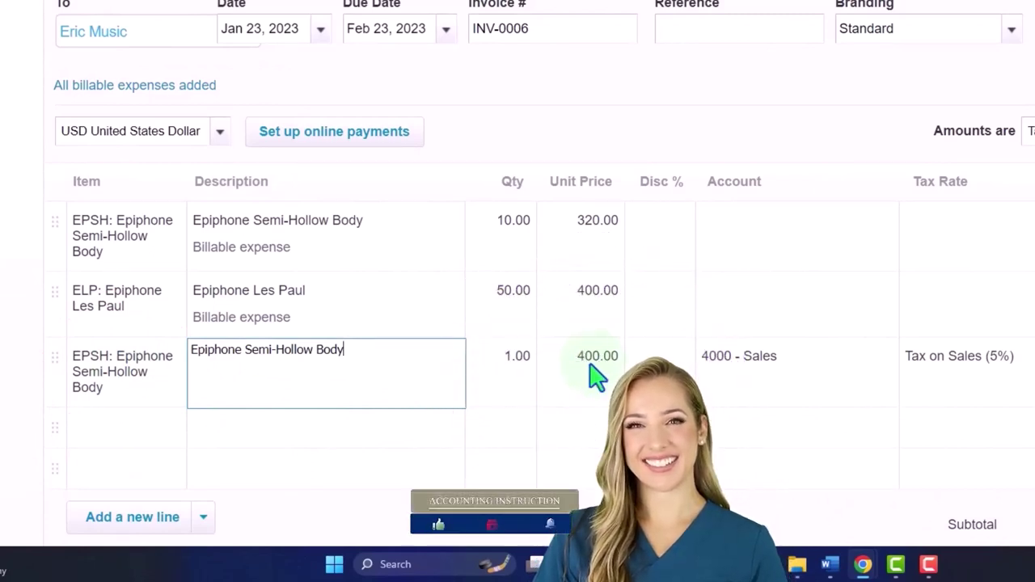
click(579, 237)
text(400)
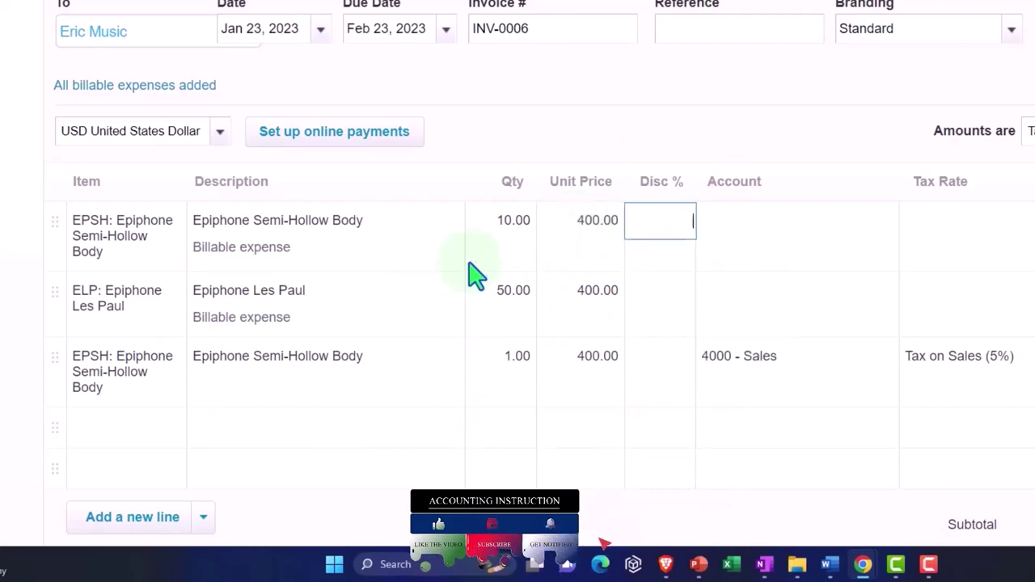
Change the third line to Epiphone Les Paul and set the Les Paul line's unit price to 500
click(139, 380)
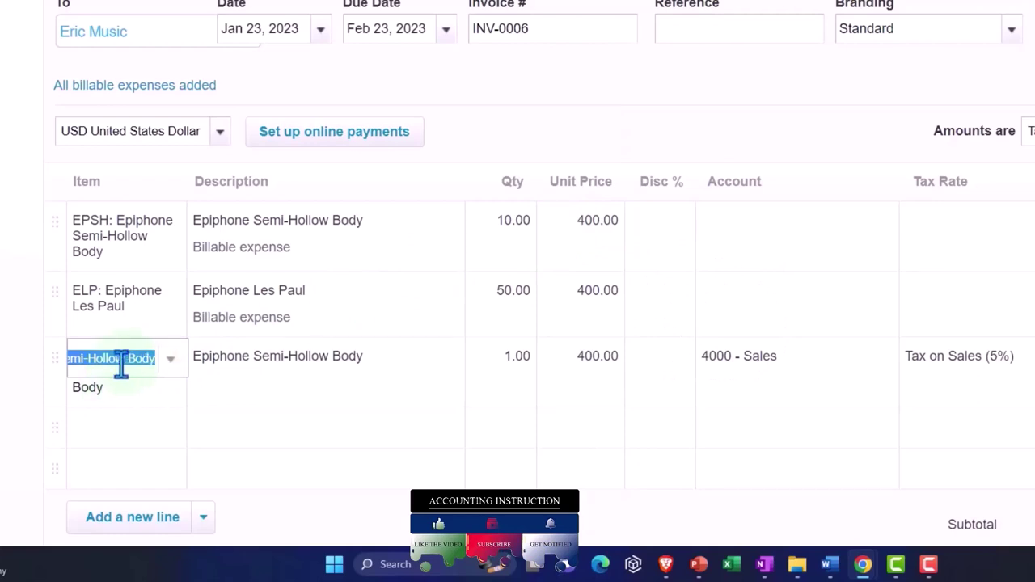
text(Elp)
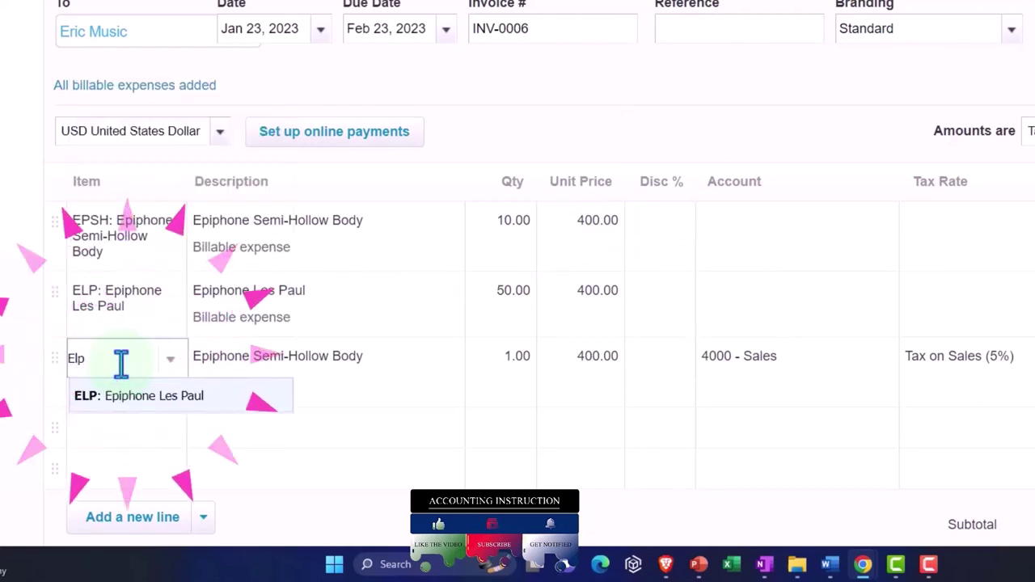
key(Tab)
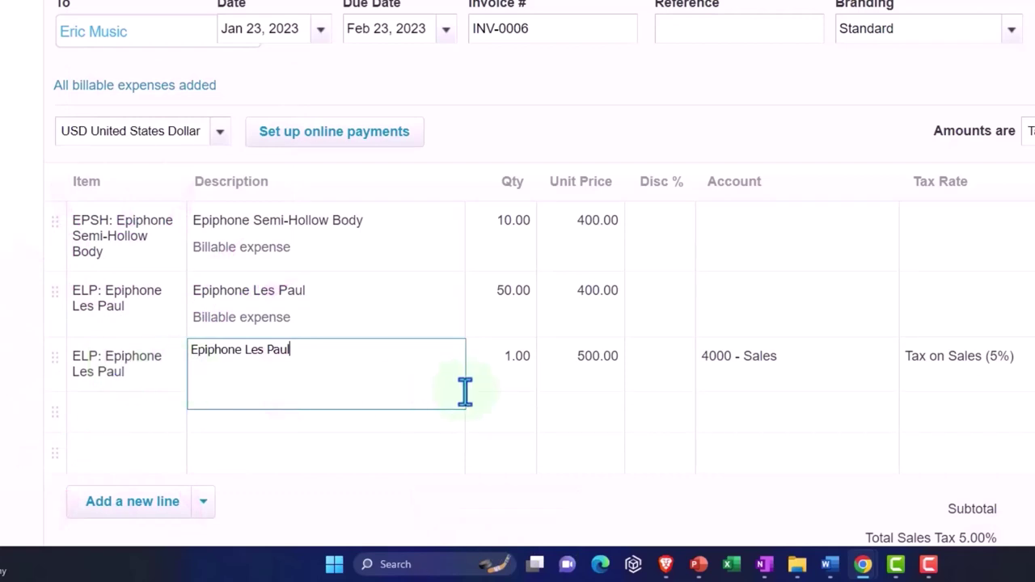
click(554, 386)
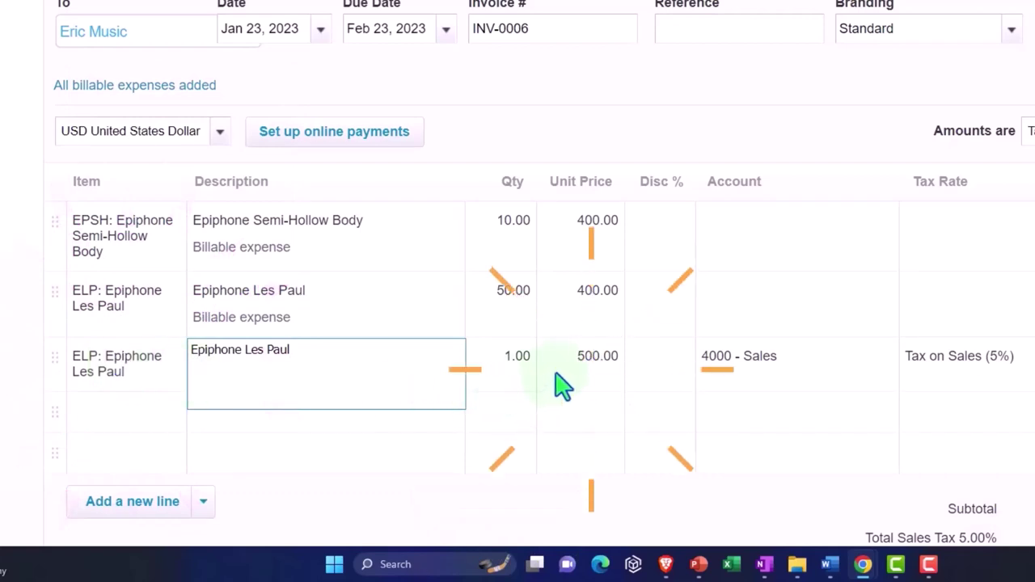
click(588, 294)
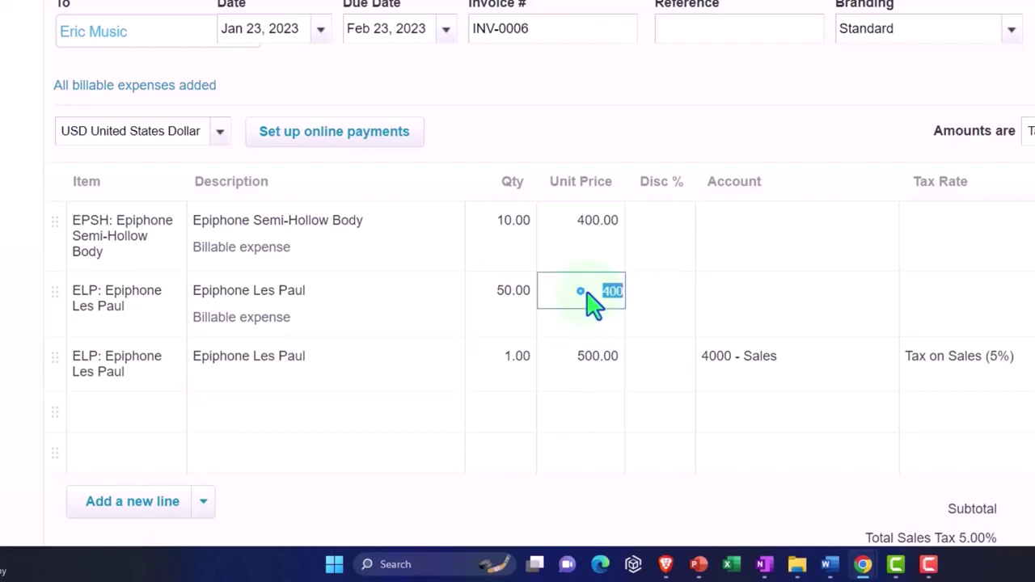
text(500)
key(Tab)
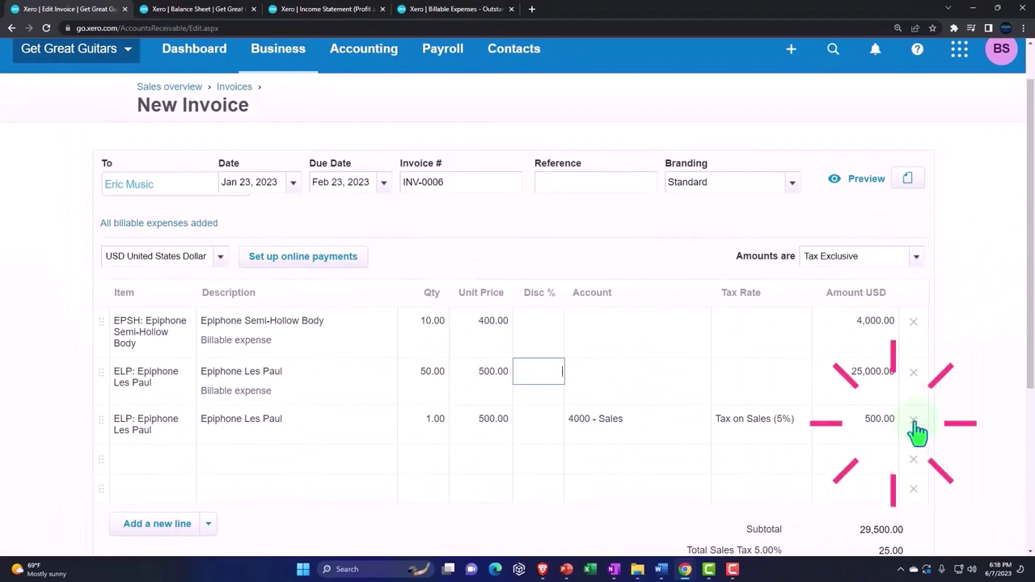
Delete the extra third line and apply Tax on Sales (5%) to lines 1 and 2
click(914, 426)
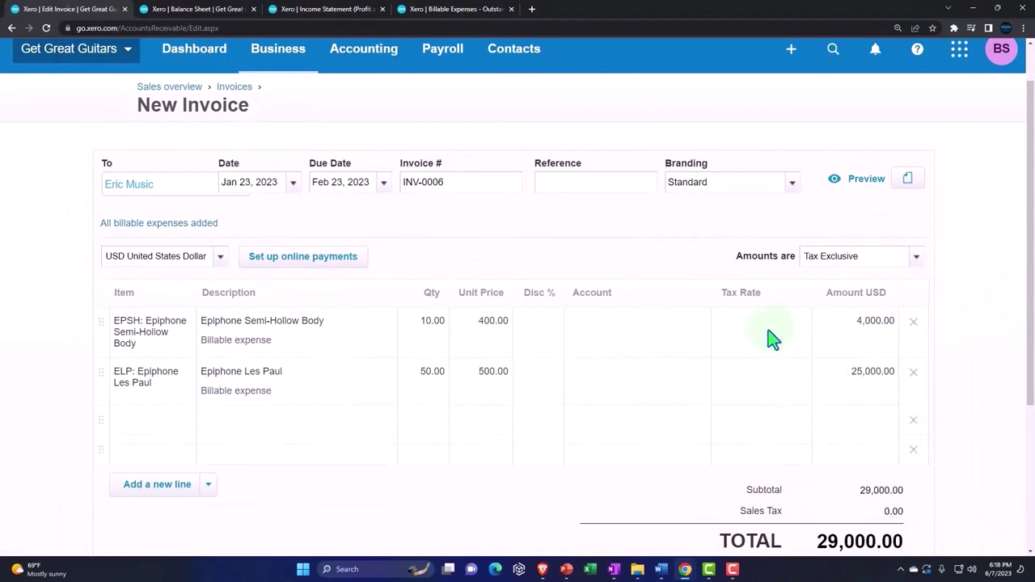
click(803, 333)
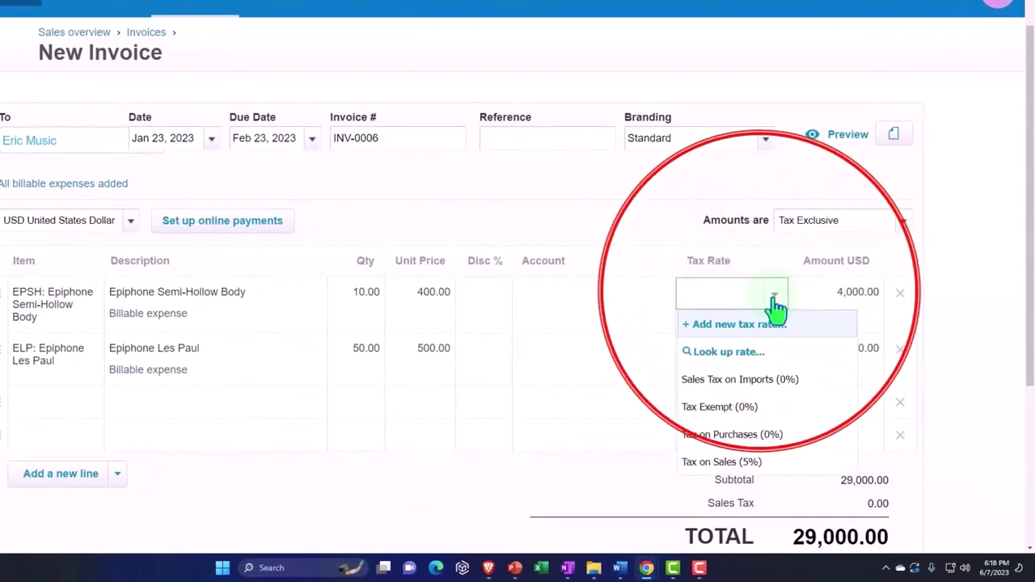
click(758, 464)
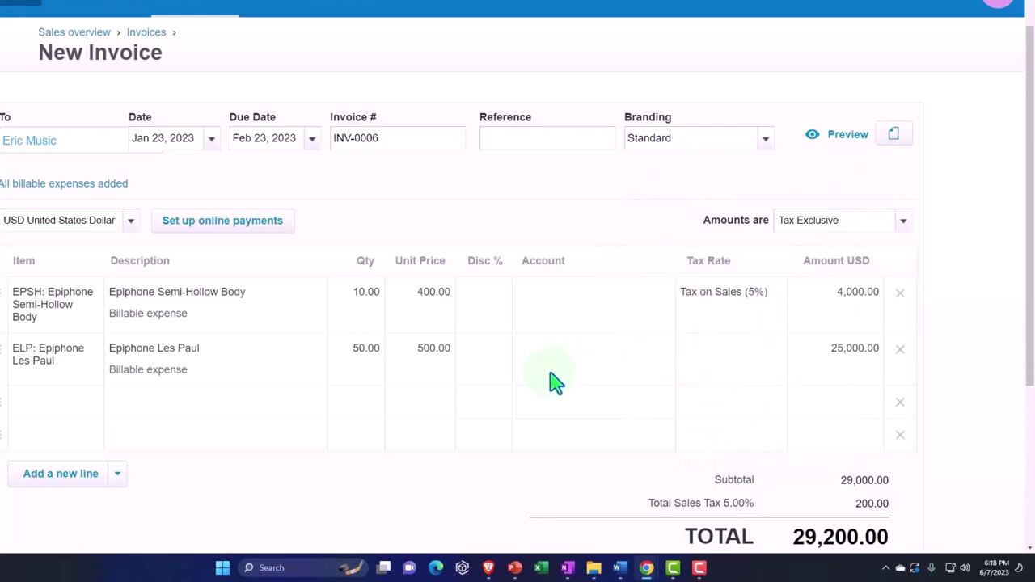
click(731, 350)
click(775, 349)
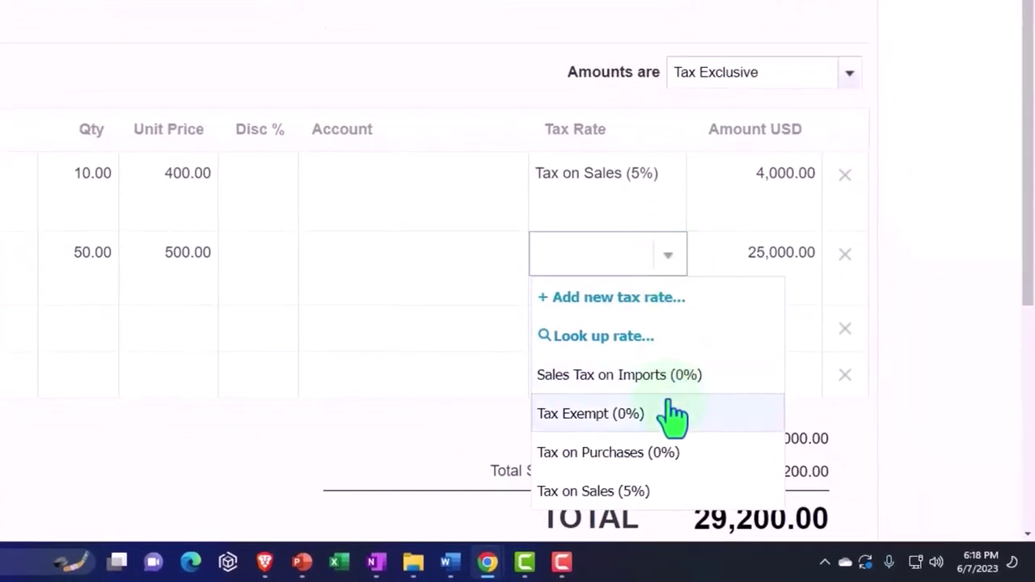
click(671, 490)
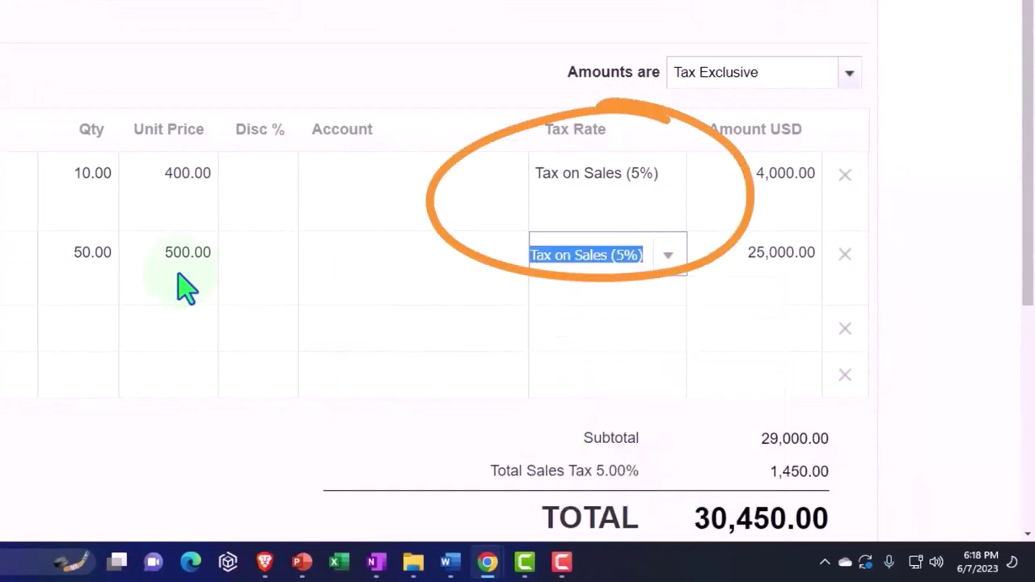
key(Tab)
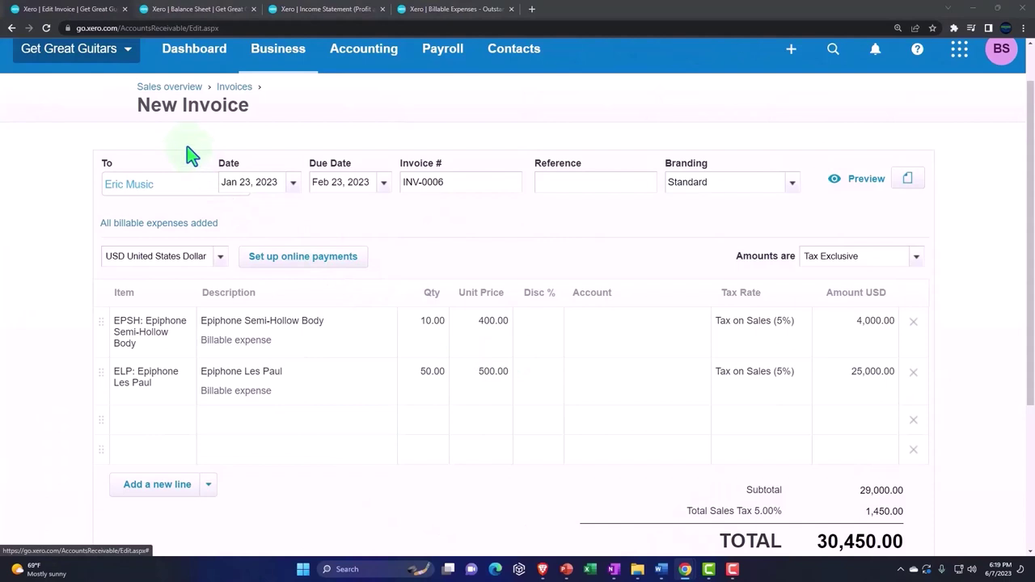
Attempt to approve invoice INV-0006, triggering the 'Complete the Account field' warning
scroll(451, 368, down, 1)
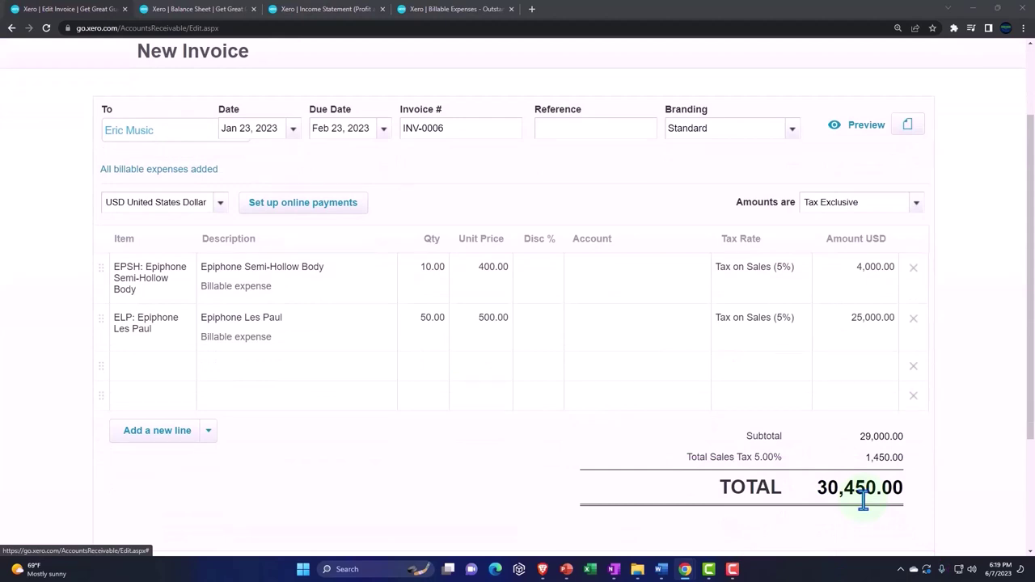
scroll(863, 501, up, 1)
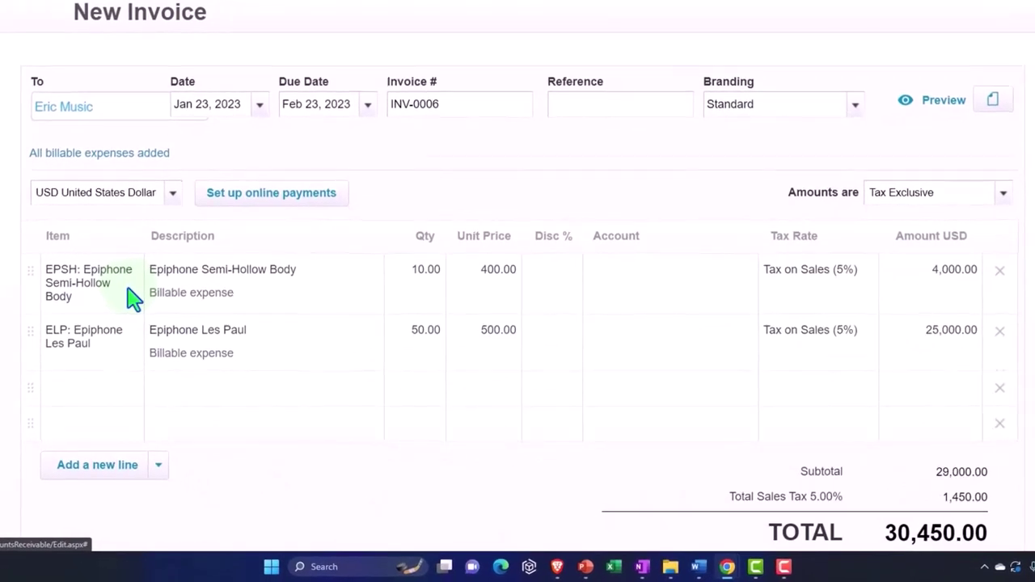
scroll(133, 299, down, 1)
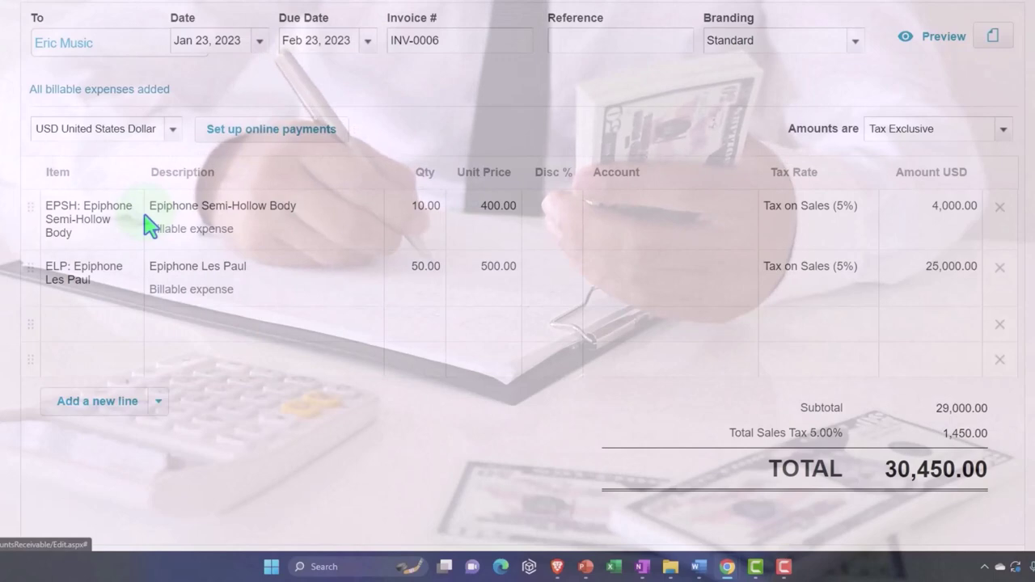
click(150, 228)
scroll(146, 223, down, 2)
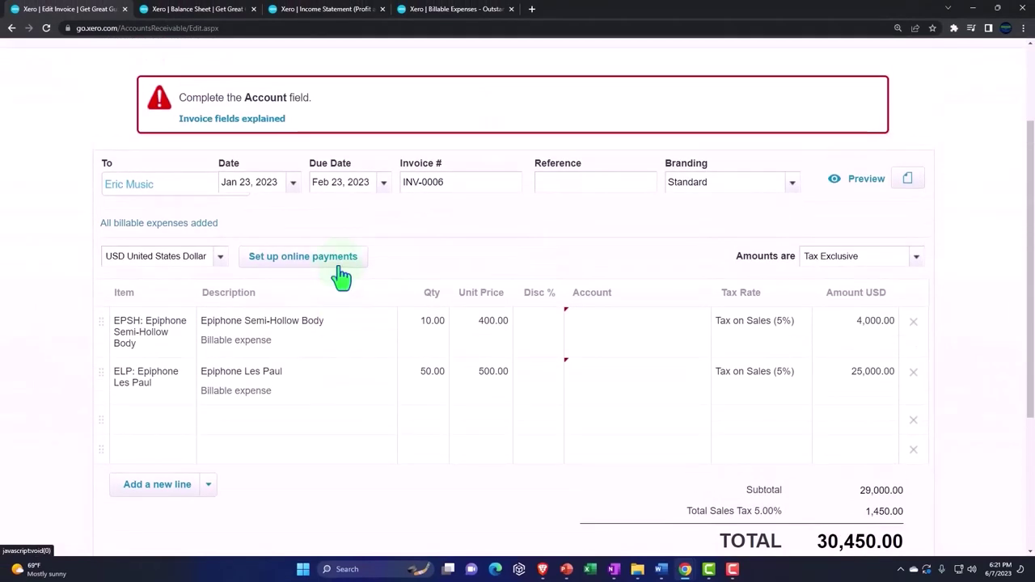
Code both invoice lines to account 4000 - Sales, then approve INV-0006
click(606, 334)
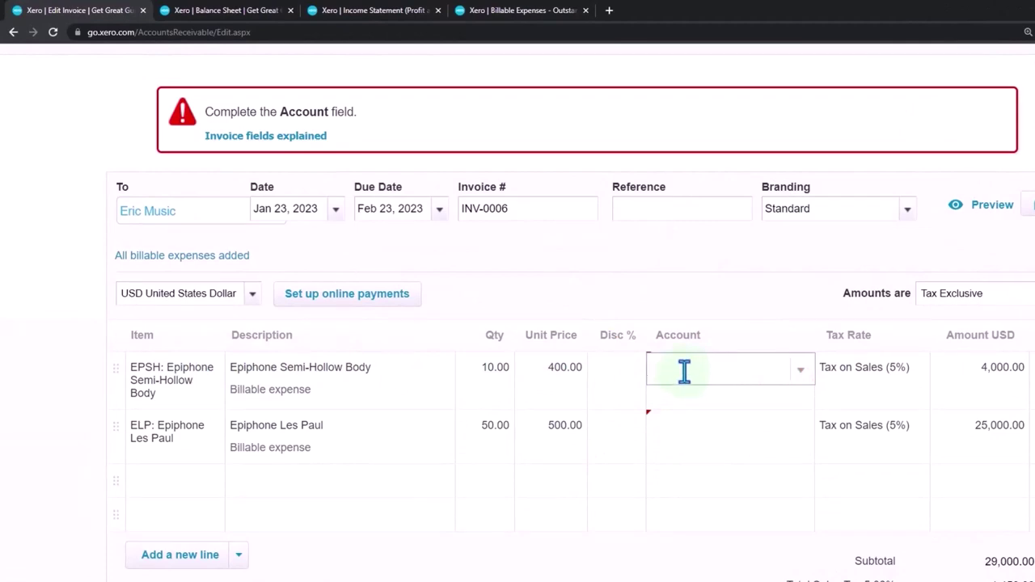
text(sa)
key(Tab)
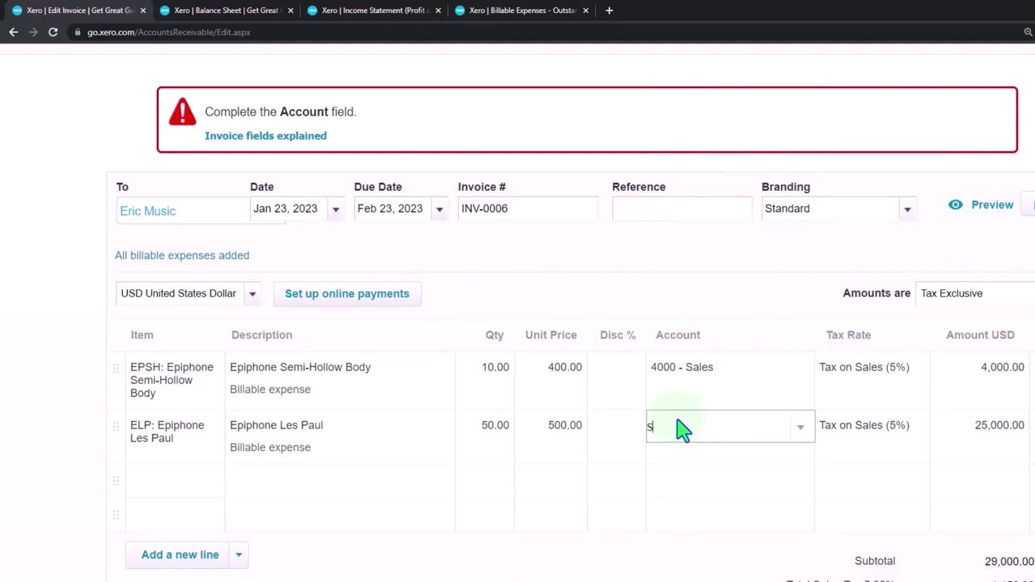
text(ale)
key(Tab)
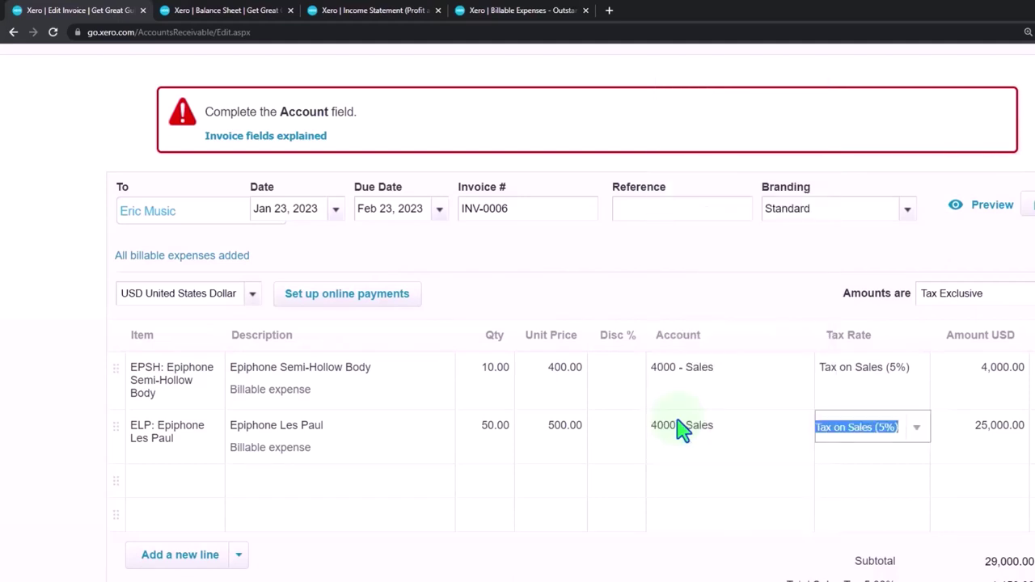
scroll(682, 429, down, 1)
click(682, 428)
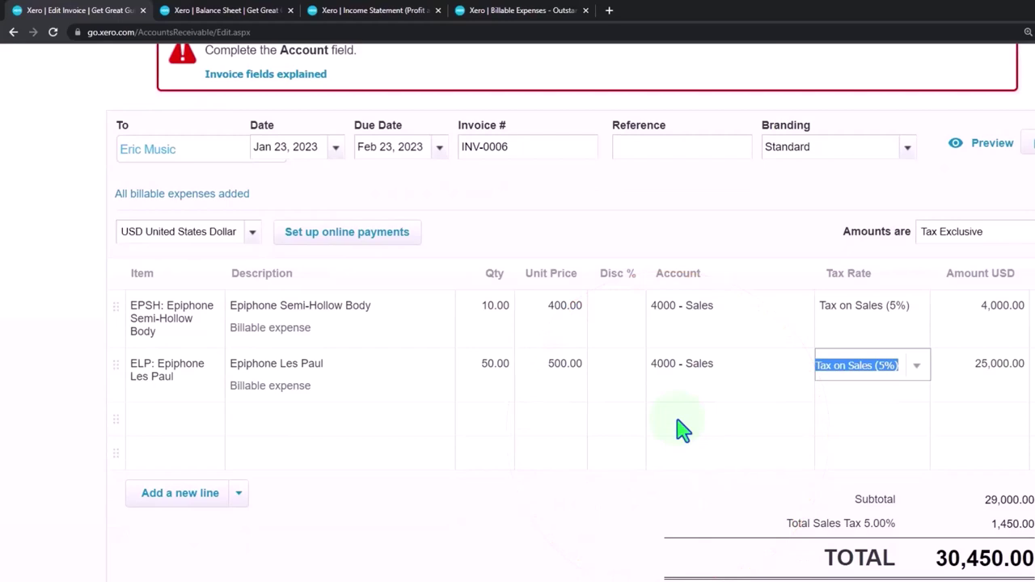
scroll(682, 429, down, 2)
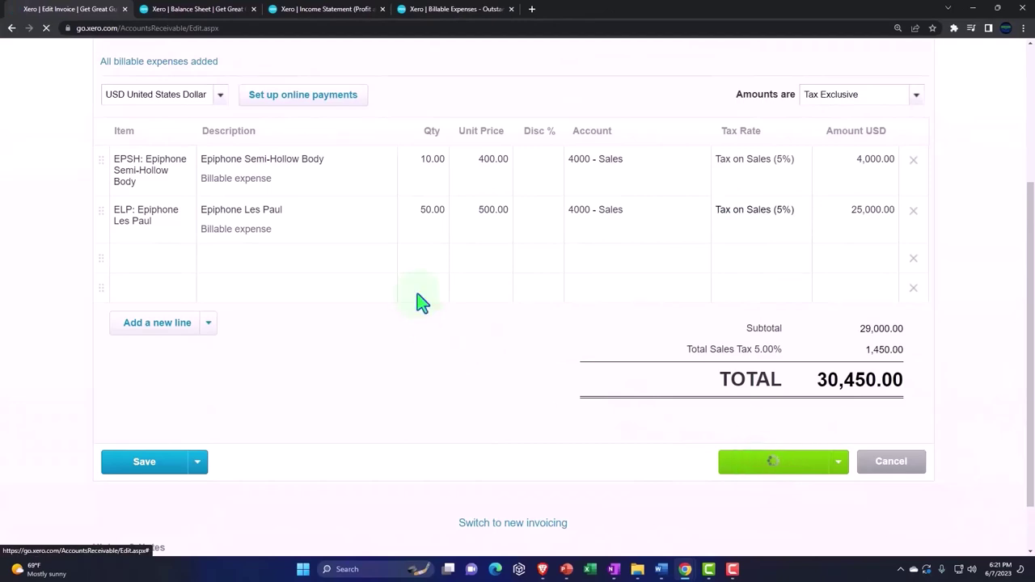
Bring up the Balance Sheet report and update it so it includes the approved invoice
click(369, 300)
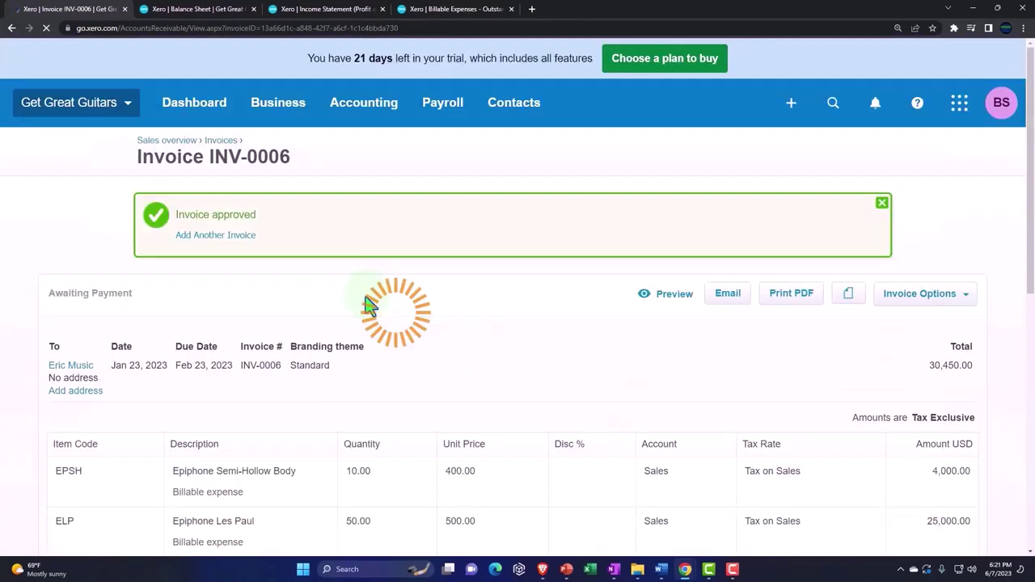
click(204, 9)
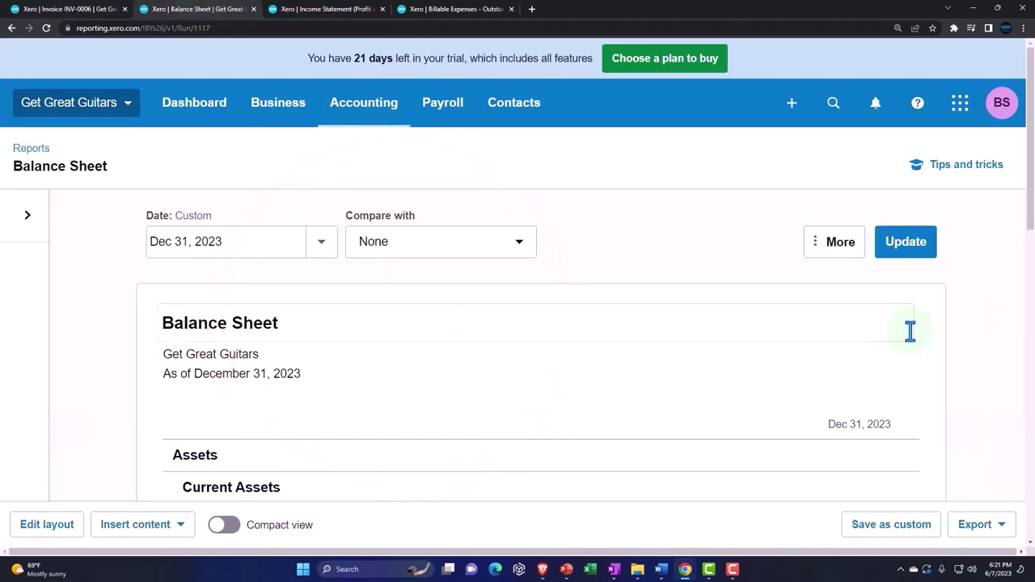
click(907, 246)
Drill into the 38,671.50 Accounts Receivable balance to see its transactions
scroll(423, 305, down, 3)
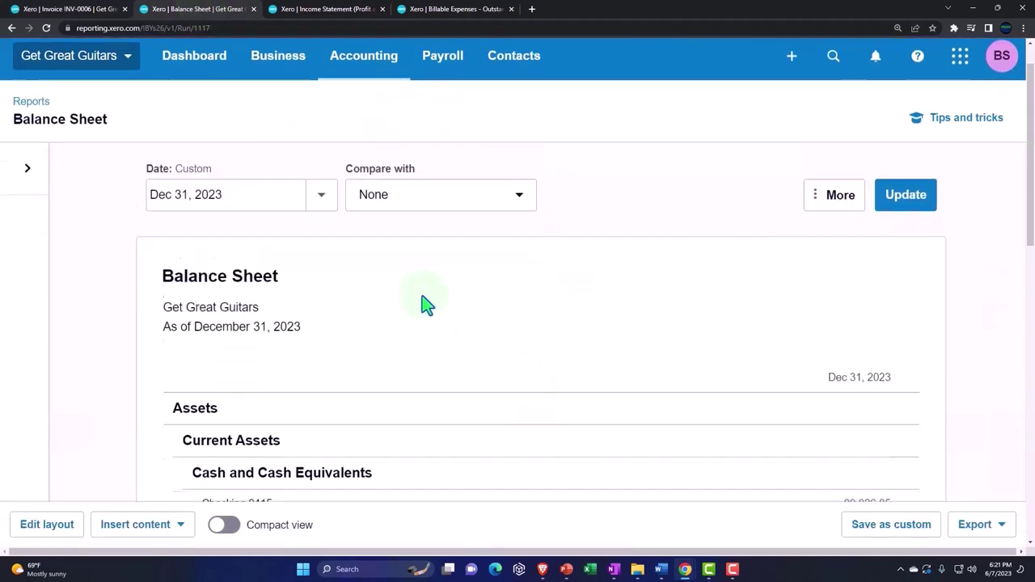
scroll(423, 304, down, 2)
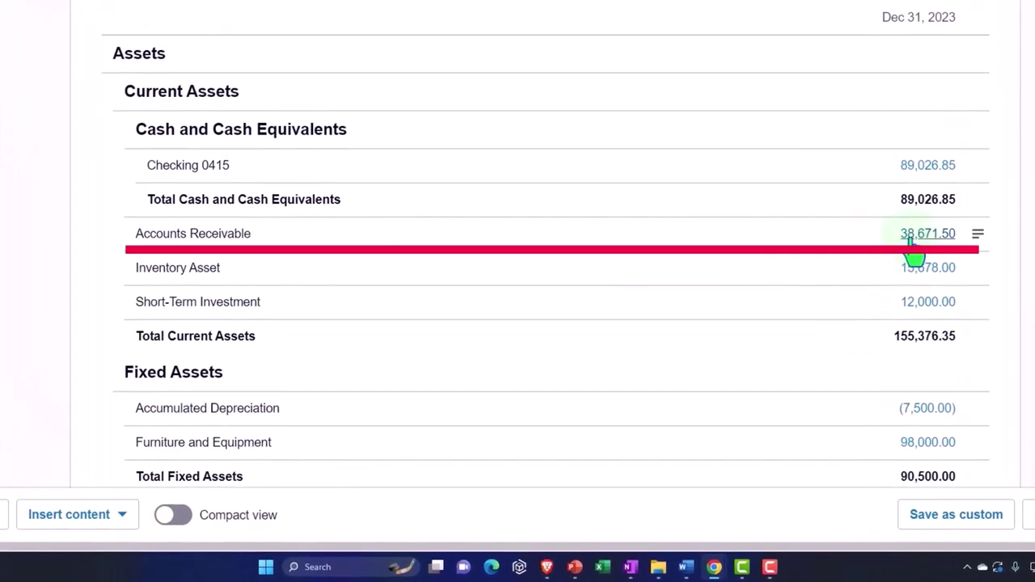
click(911, 239)
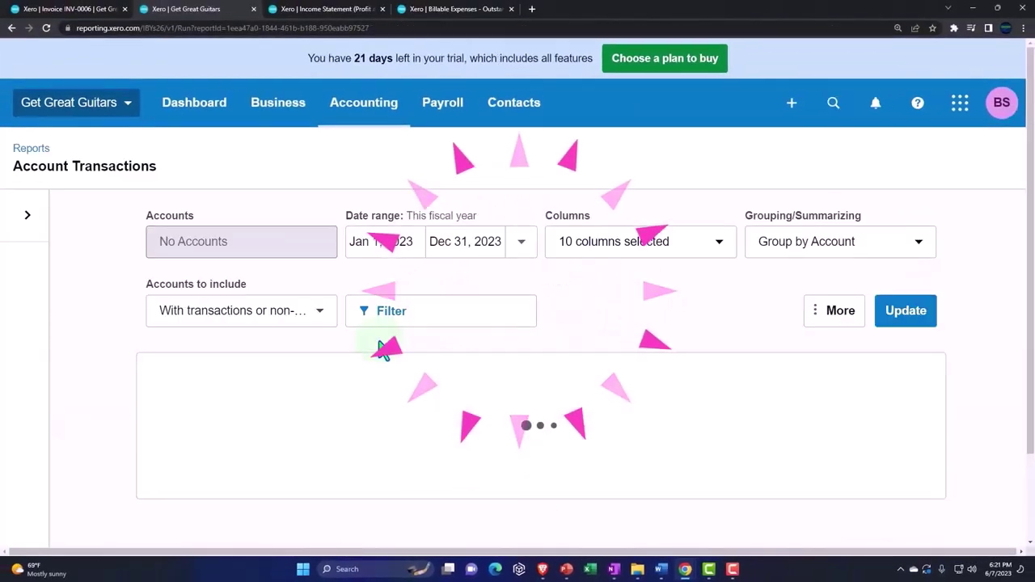
Bring the INV-0006 row for 30,450.00 into view and shrink the page to fit the table
scroll(349, 353, down, 5)
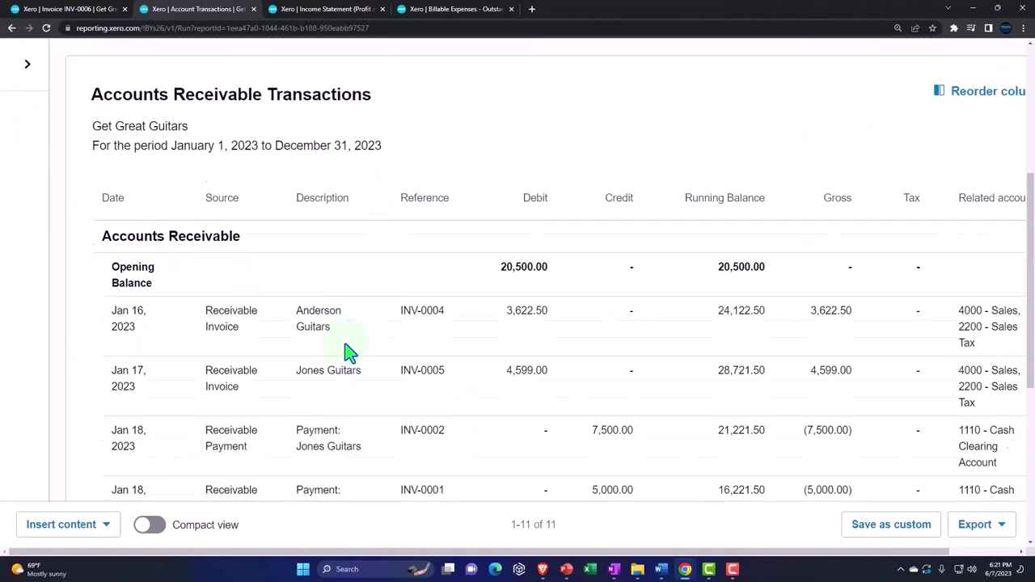
key(ctrl+minus)
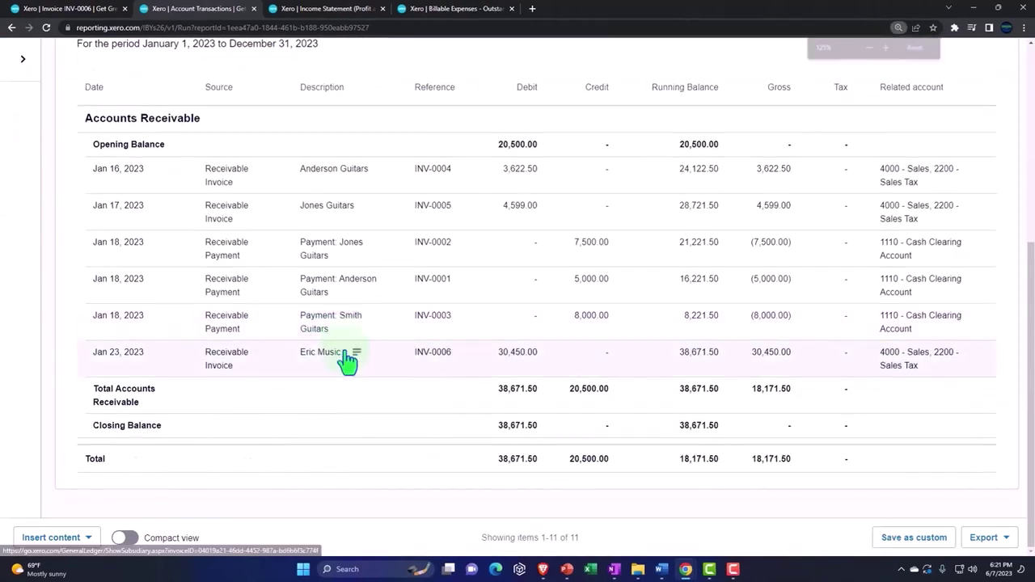